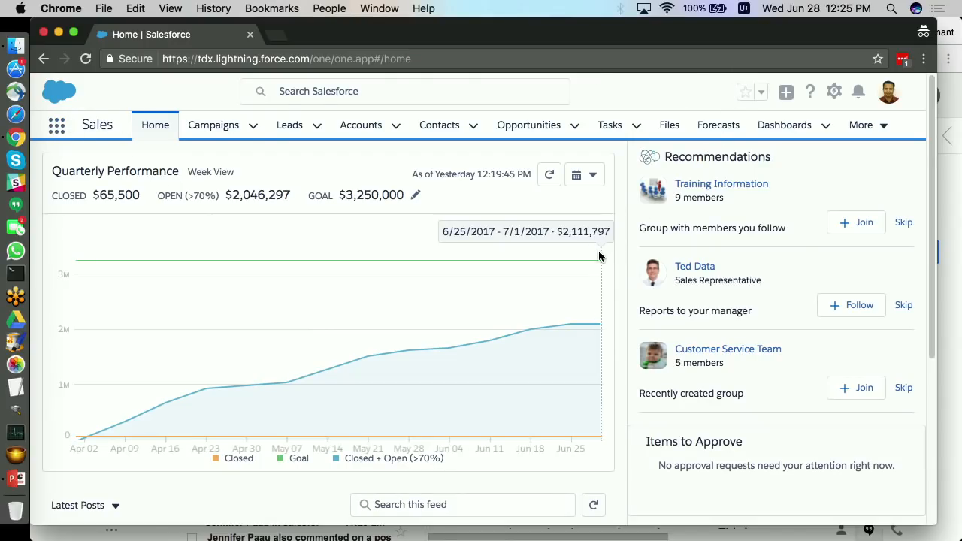
# Open Salesforce Setup and go to the App Manager under Apps
pyautogui.click(834, 94)
pyautogui.click(788, 136)
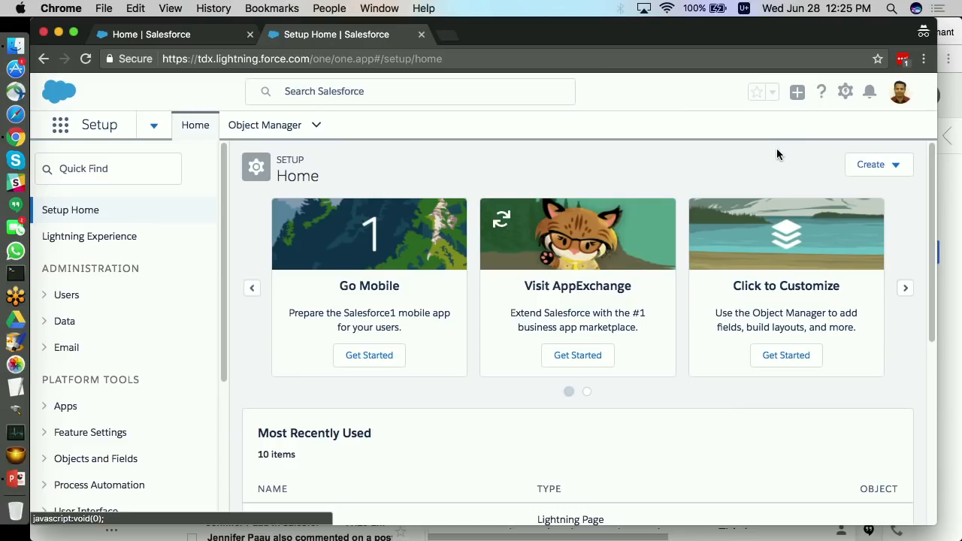
pyautogui.scroll(-1, 150, 325)
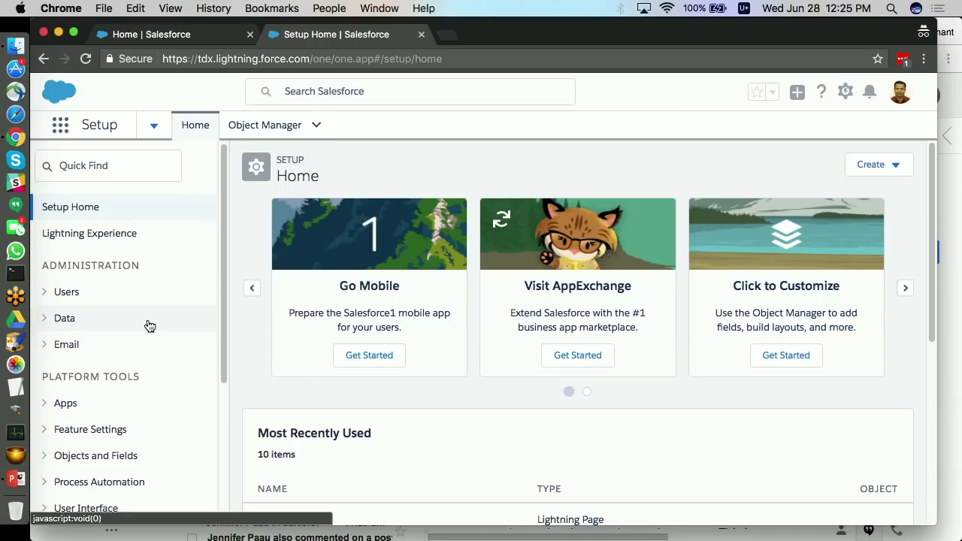
pyautogui.scroll(-1, 149, 326)
pyautogui.click(45, 397)
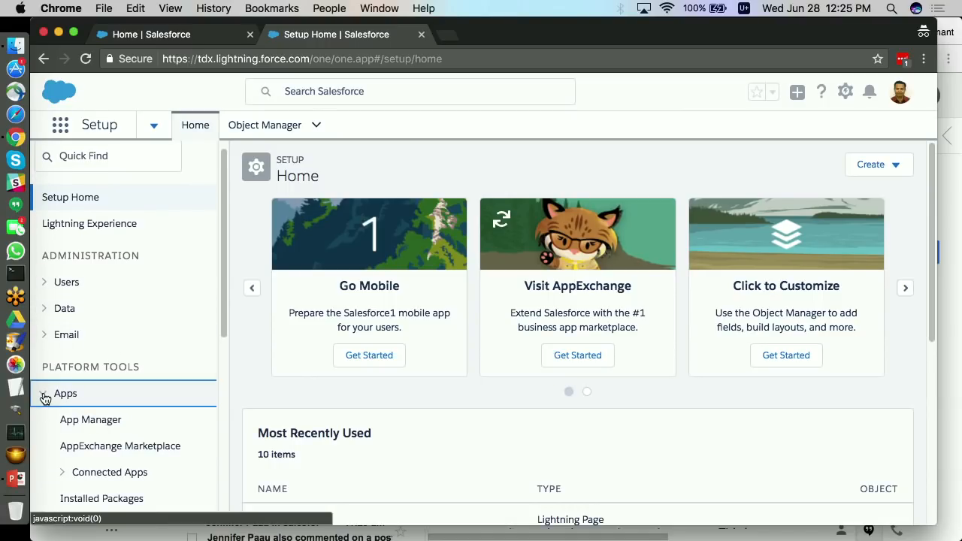
pyautogui.click(85, 421)
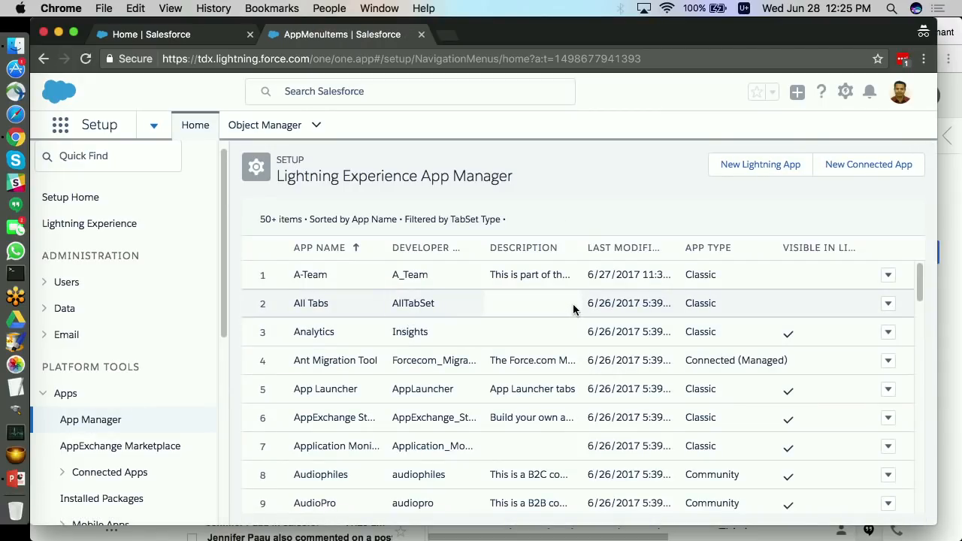
# Start a new Lightning app named "Astro App" with developer name Astro_App and the description "Astro App"
pyautogui.scroll(-1, 590, 308)
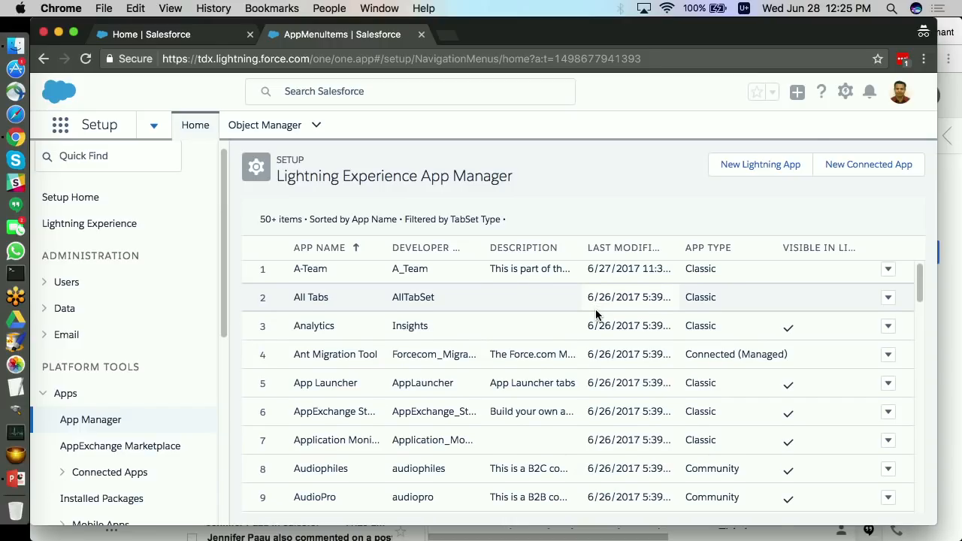
pyautogui.scroll(1, 595, 315)
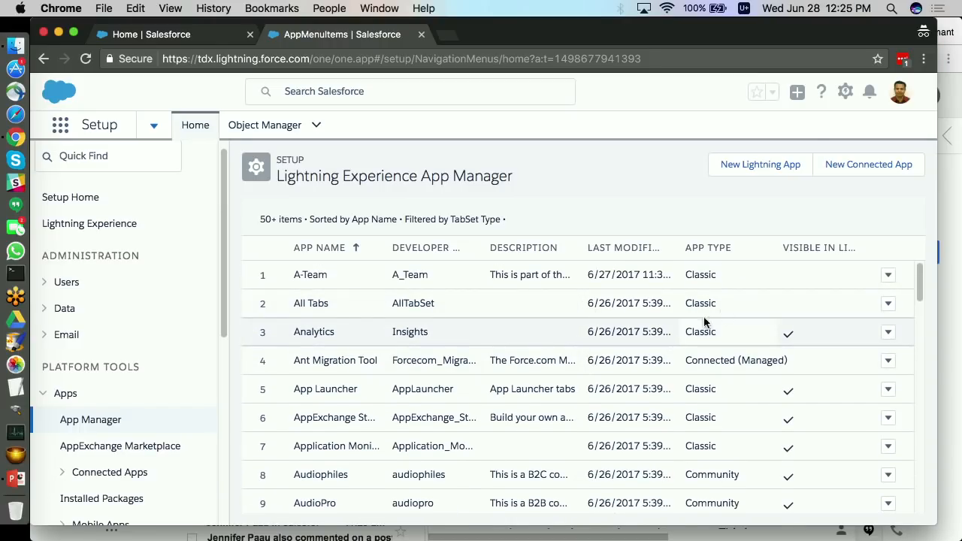
pyautogui.click(767, 166)
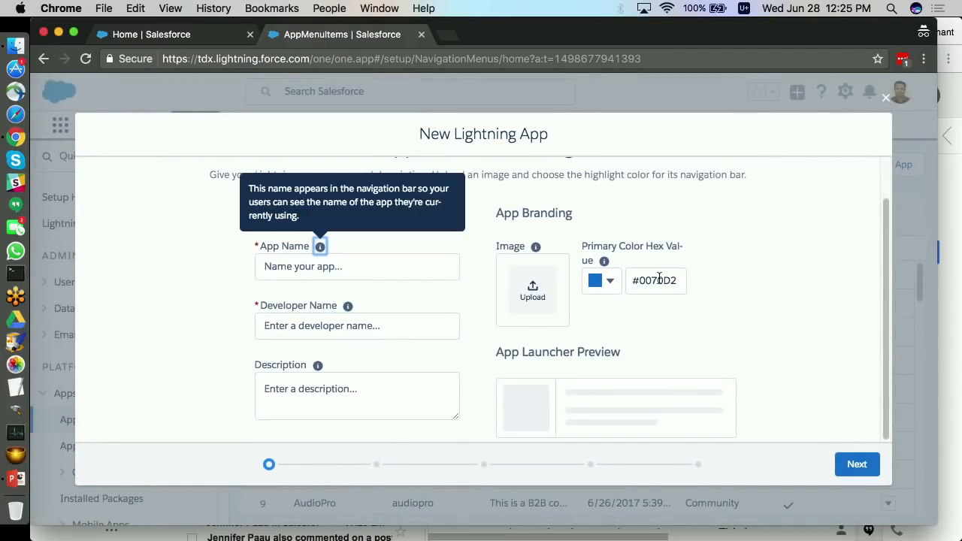
pyautogui.click(213, 274)
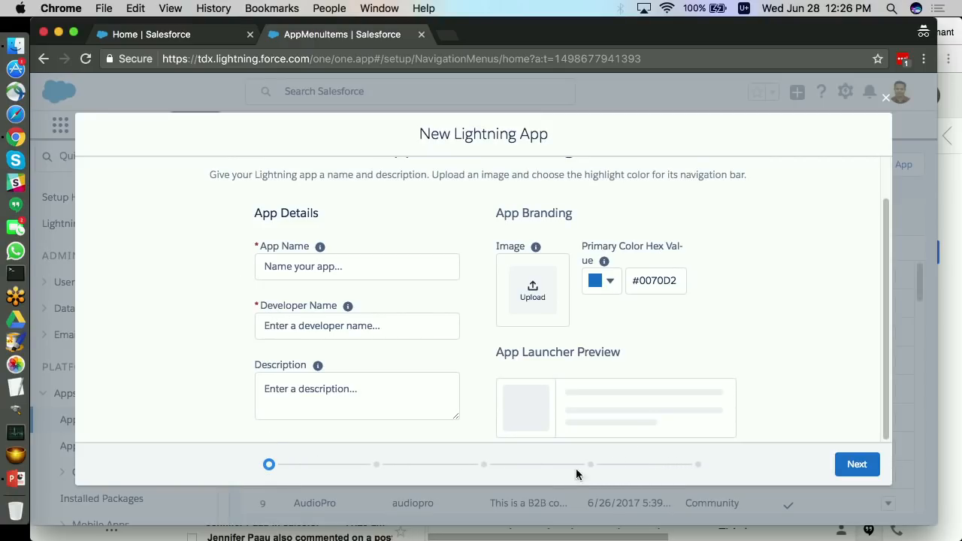
pyautogui.click(391, 264)
pyautogui.write('Astra App')
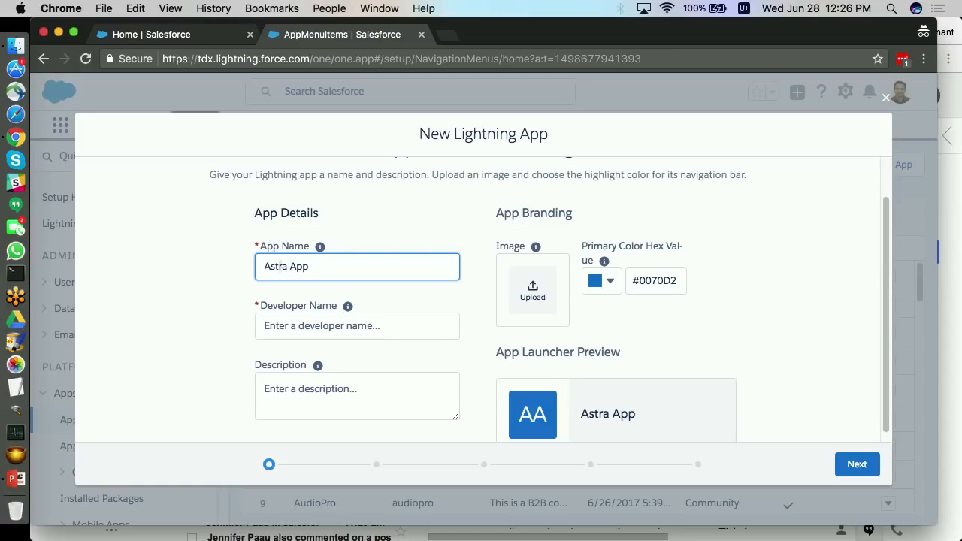
pyautogui.click(285, 266)
pyautogui.press('BackSpace')
pyautogui.write('o')
pyautogui.press('Tab')
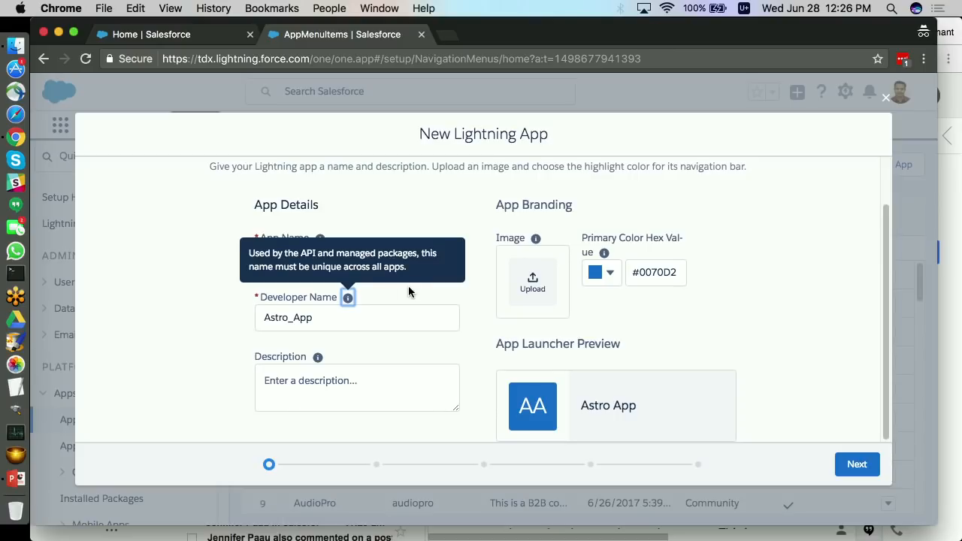
pyautogui.click(343, 390)
pyautogui.write('Astro App')
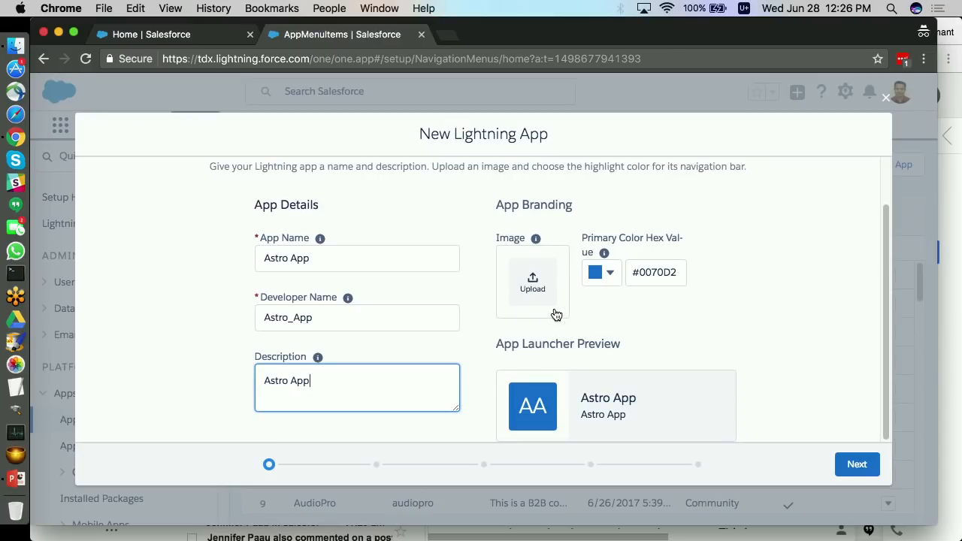
# Upload Astro.png from the Desktop's TDX folder as the app's branding image
pyautogui.click(532, 282)
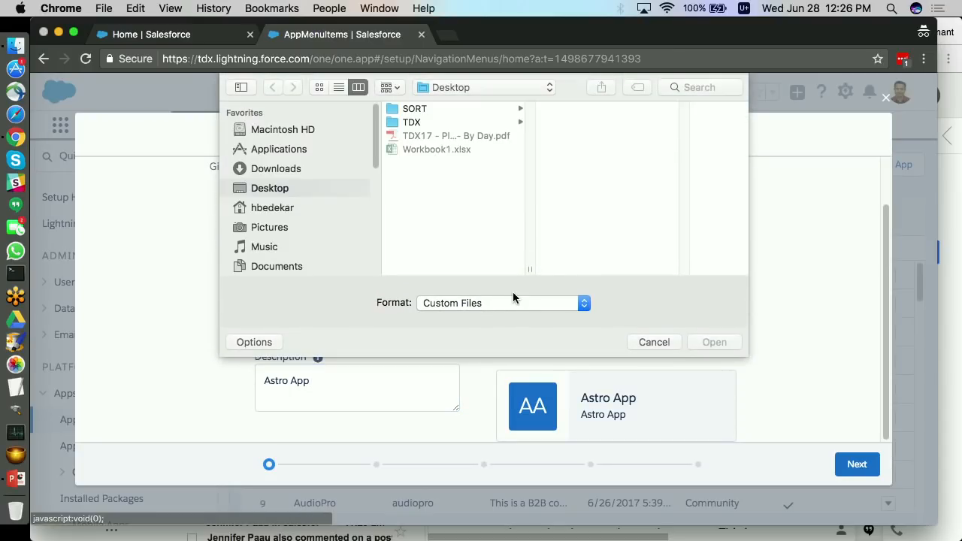
pyautogui.click(406, 124)
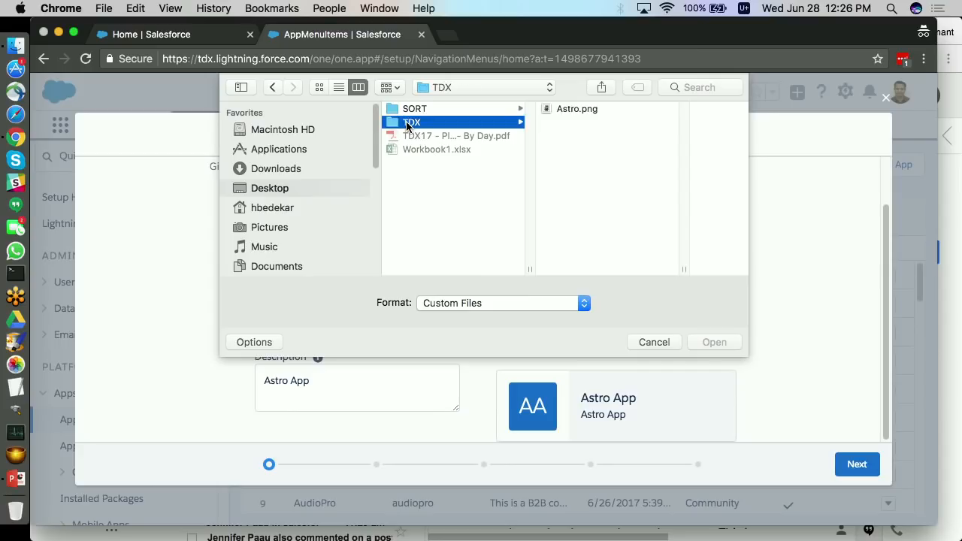
pyautogui.click(572, 108)
pyautogui.click(719, 340)
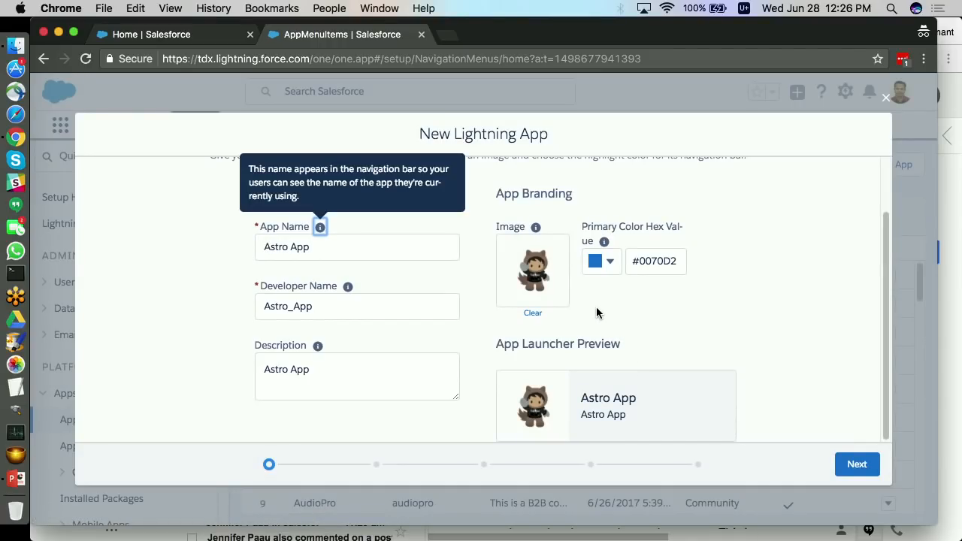
# Set the app's primary color to orange-red #E45E21 (RGB 228, 94, 33)
pyautogui.click(611, 264)
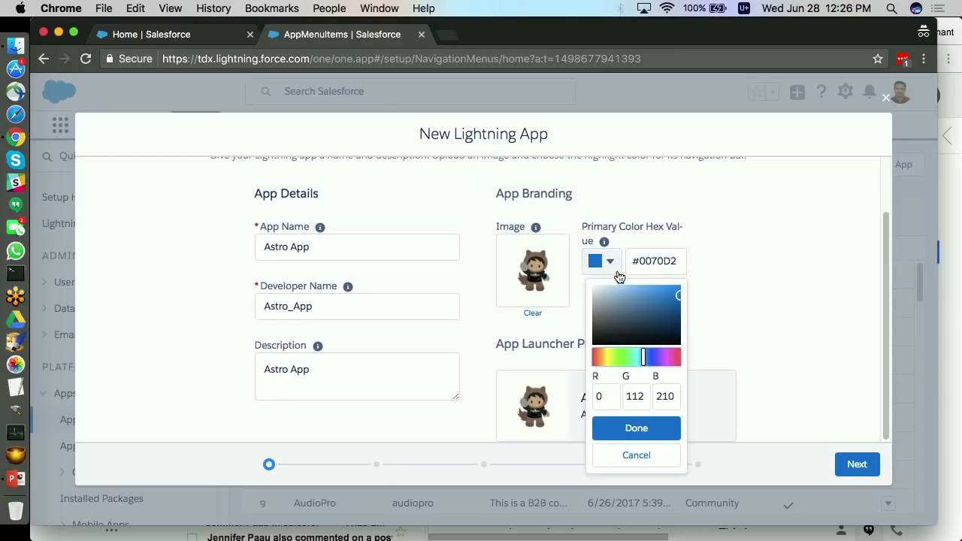
pyautogui.moveTo(649, 362); pyautogui.dragTo(599, 361)
pyautogui.click(668, 291)
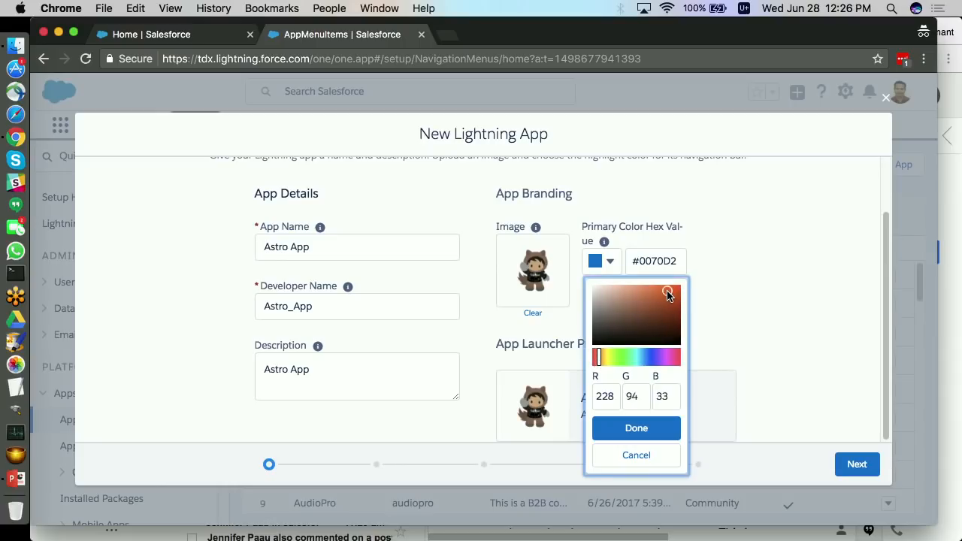
pyautogui.click(657, 428)
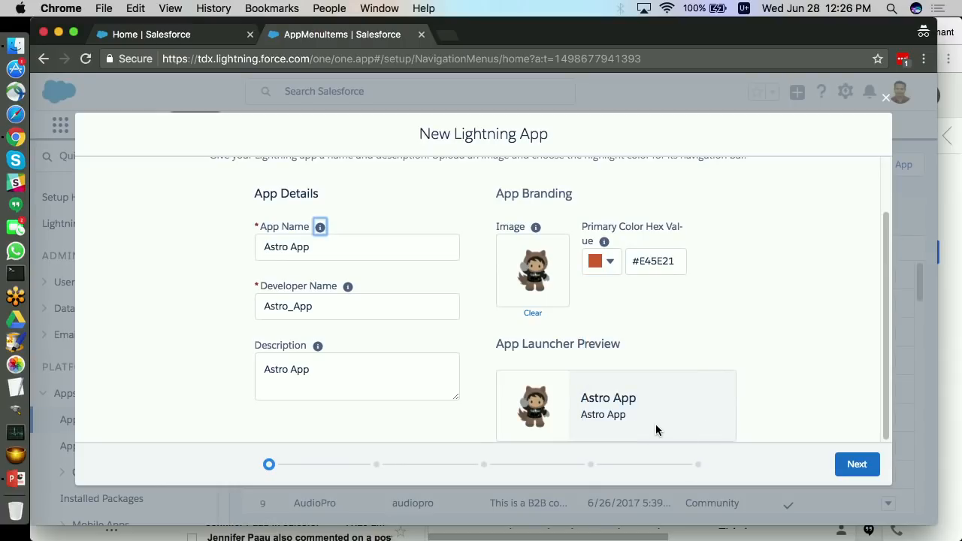
# Keep standard navigation without Service Setup, add no utility bar items, and proceed to choosing the app's items
pyautogui.click(856, 463)
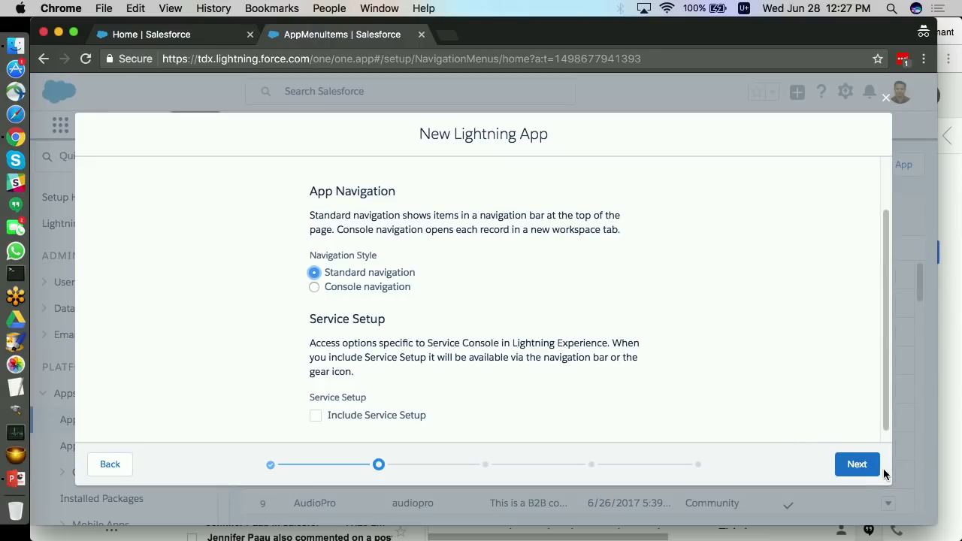
pyautogui.click(863, 464)
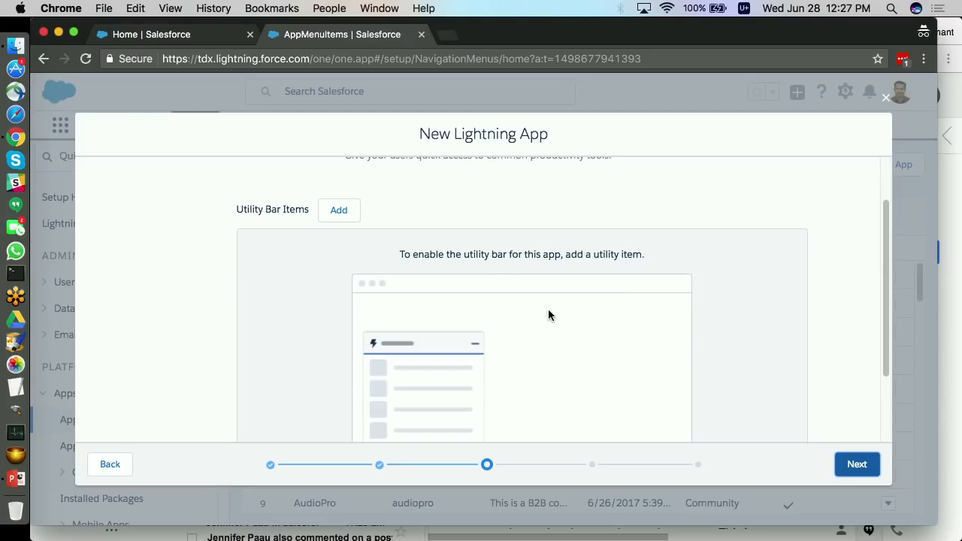
pyautogui.click(857, 465)
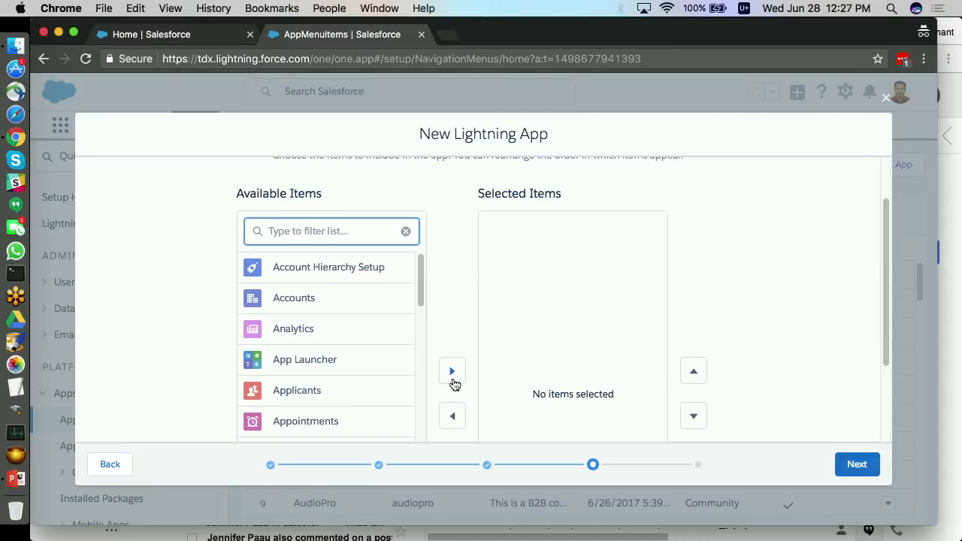
# Find the Home item by filtering for "home" and add it to the app's selected items
pyautogui.write('home')
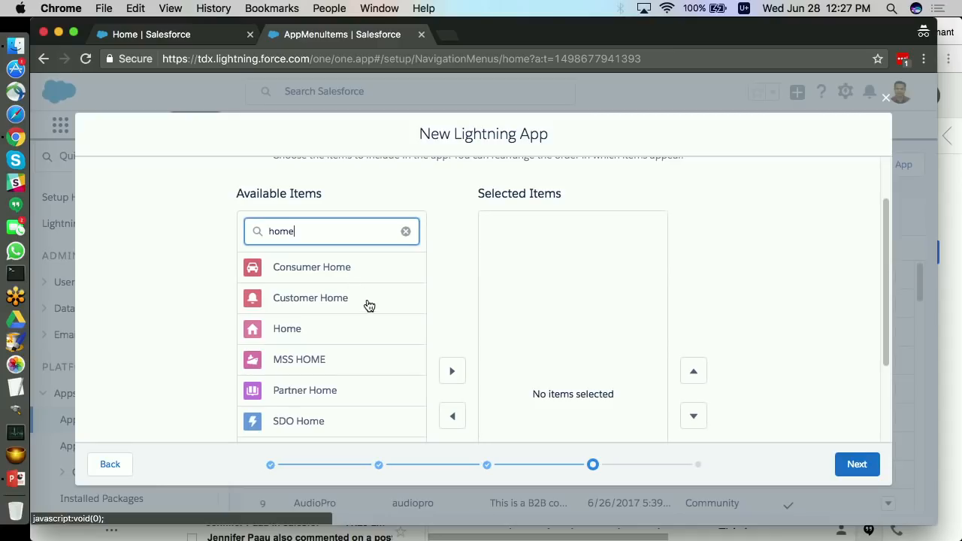
pyautogui.click(336, 334)
pyautogui.click(452, 275)
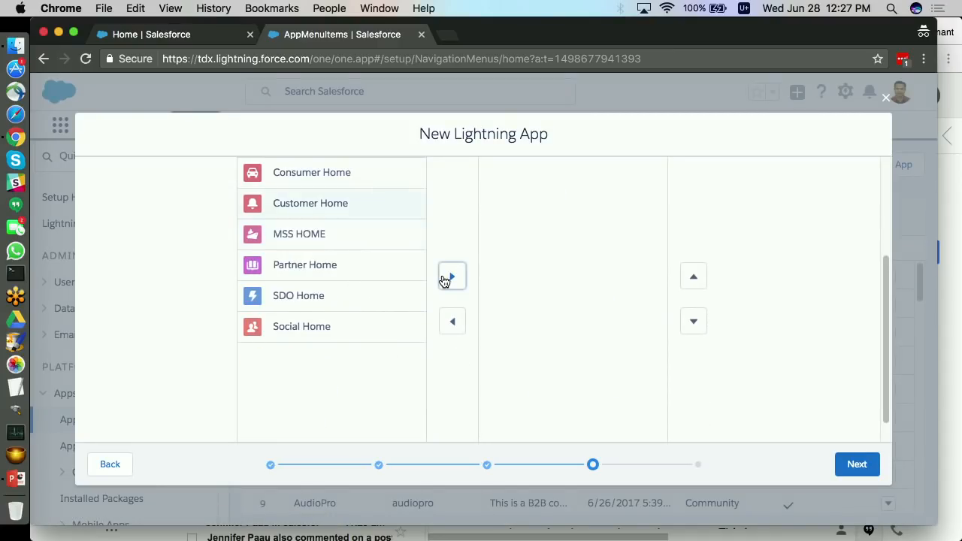
# Filter the available items for "account" and add Accounts to the app's selected items
pyautogui.doubleClick(316, 296)
pyautogui.write('acconts')
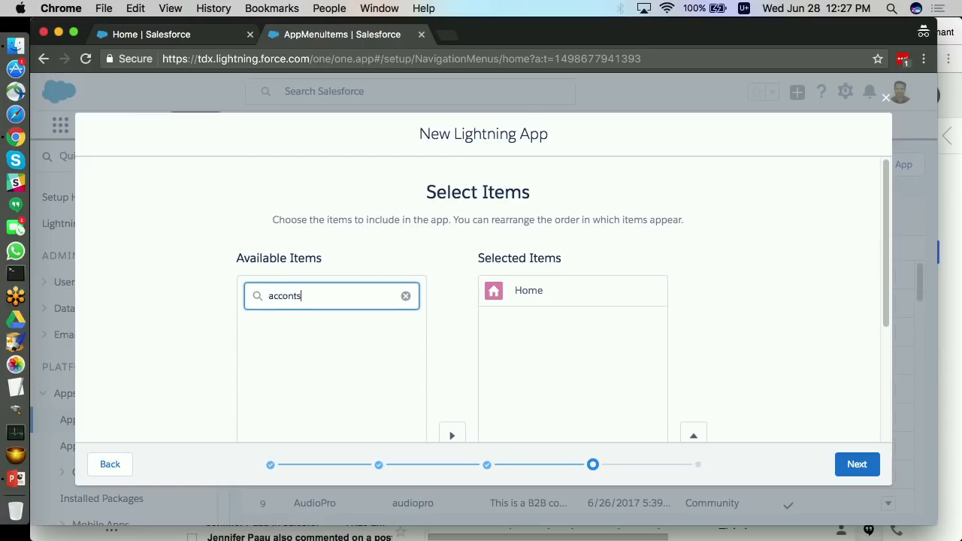
pyautogui.press('BackSpace')
pyautogui.press('BackSpace')
pyautogui.press('BackSpace')
pyautogui.write('unt')
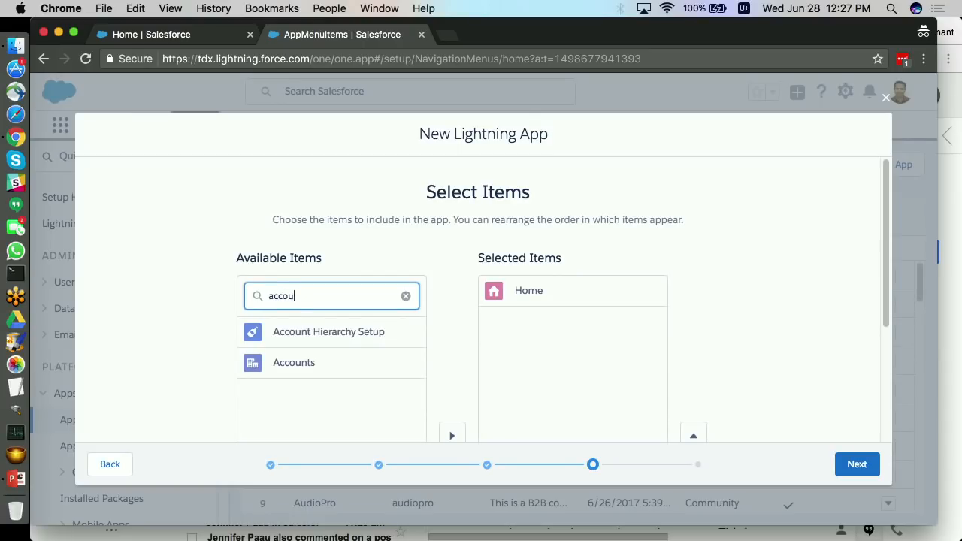
pyautogui.click(331, 364)
pyautogui.scroll(-3, 353, 351)
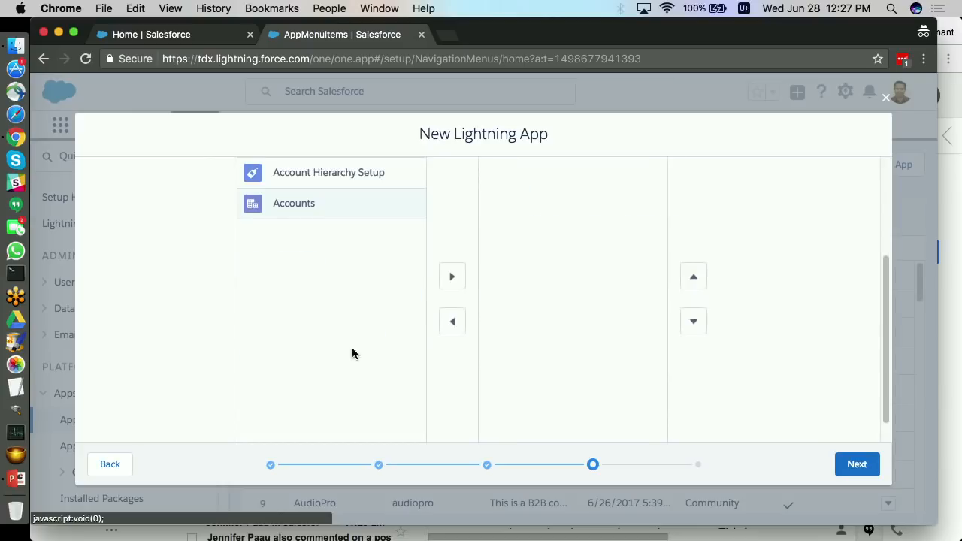
pyautogui.click(454, 282)
pyautogui.scroll(3, 360, 250)
# Filter the available items for "Contacts" and add Contacts to the app's selected items
pyautogui.click(318, 296)
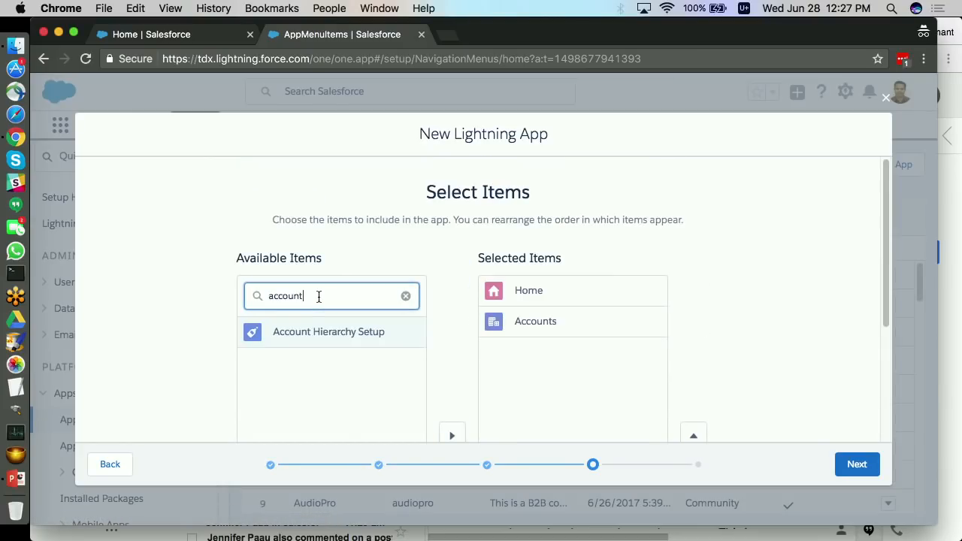
pyautogui.doubleClick(286, 296)
pyautogui.write('Contacts')
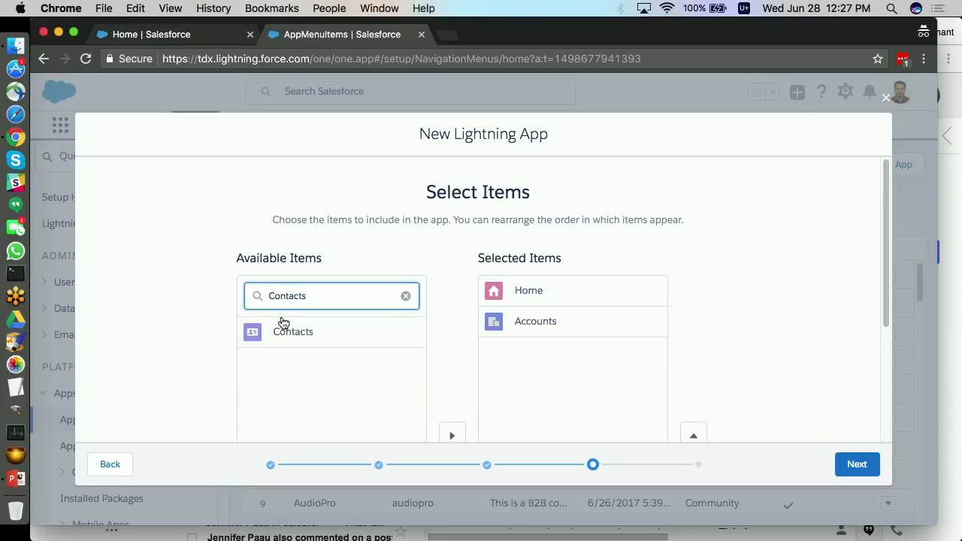
pyautogui.scroll(-3, 297, 336)
pyautogui.click(452, 276)
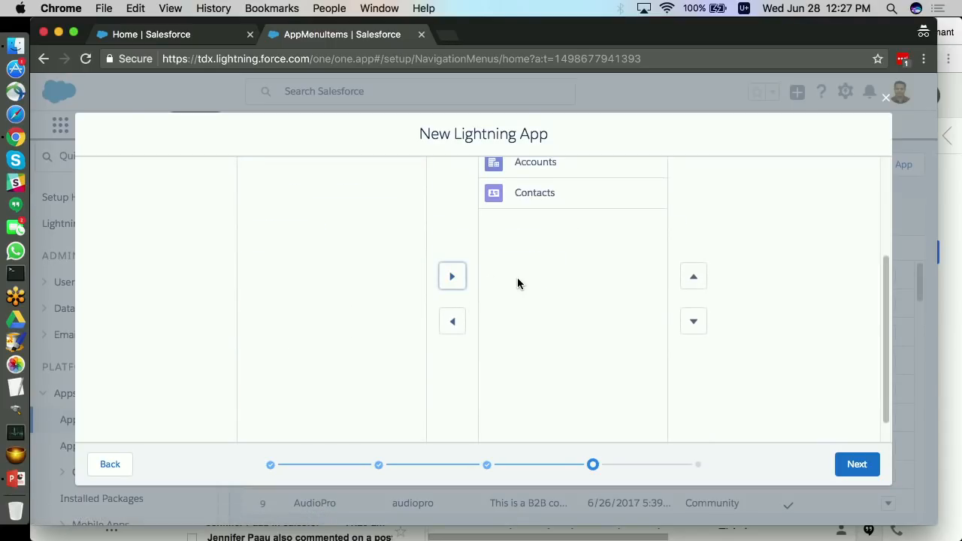
pyautogui.scroll(3, 525, 281)
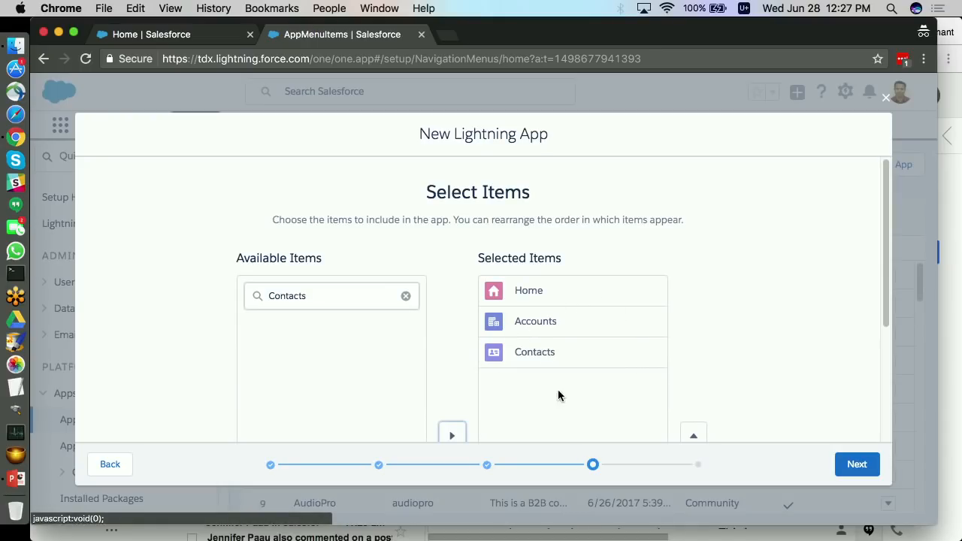
# Assign the app to the System Administrator profile, found by filtering for "system", and save the finished app
pyautogui.click(859, 465)
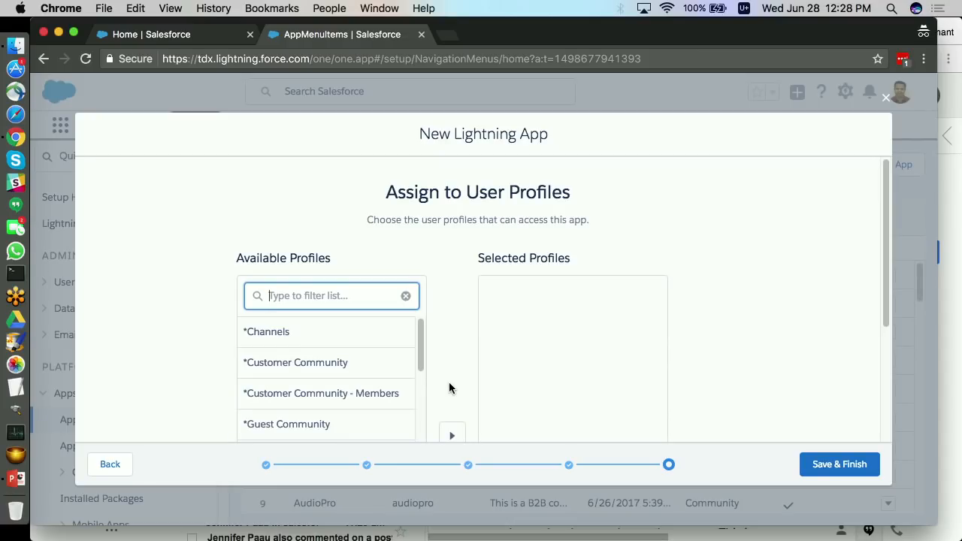
pyautogui.write('system')
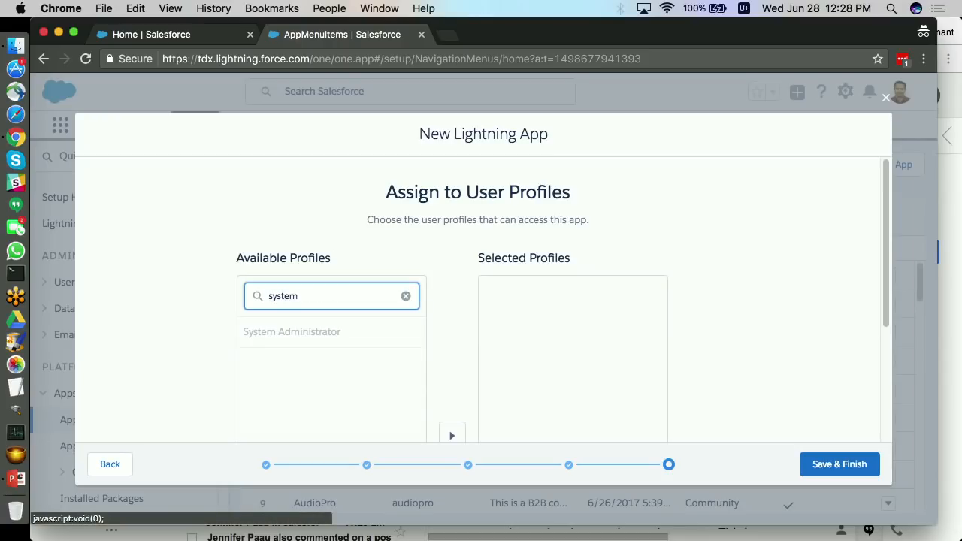
pyautogui.scroll(-3, 359, 344)
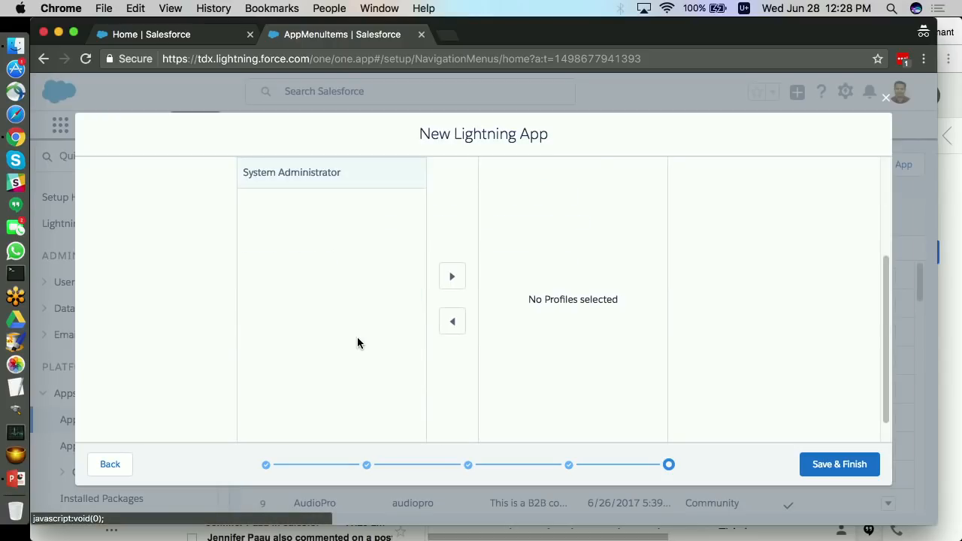
pyautogui.click(453, 280)
pyautogui.click(840, 467)
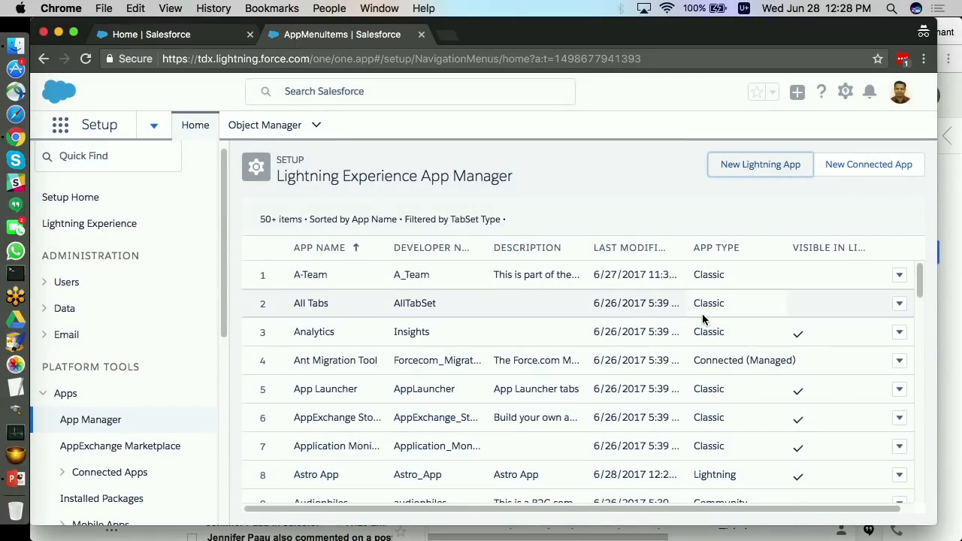
# Look for Astro App in the app list and return to the Sales home page in the other browser tab
pyautogui.scroll(-3, 345, 477)
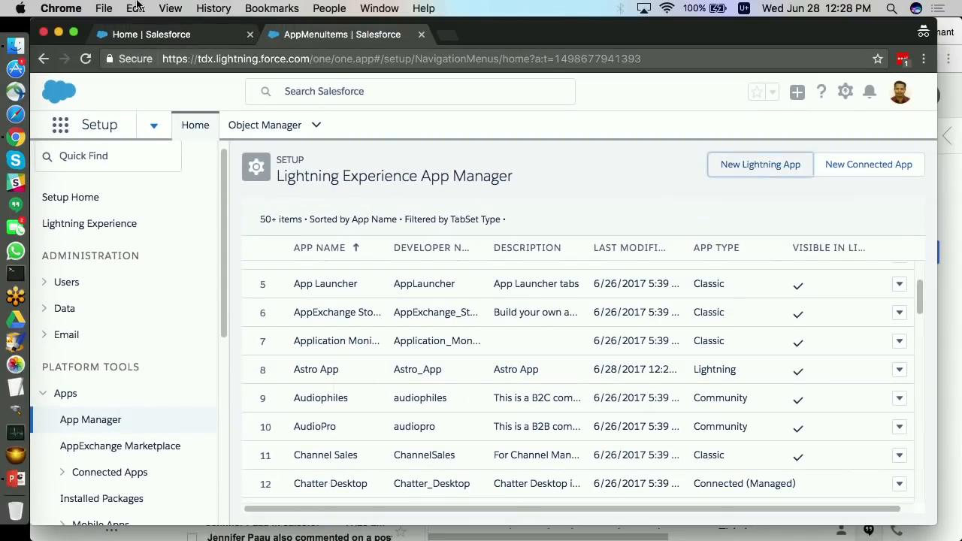
pyautogui.click(166, 39)
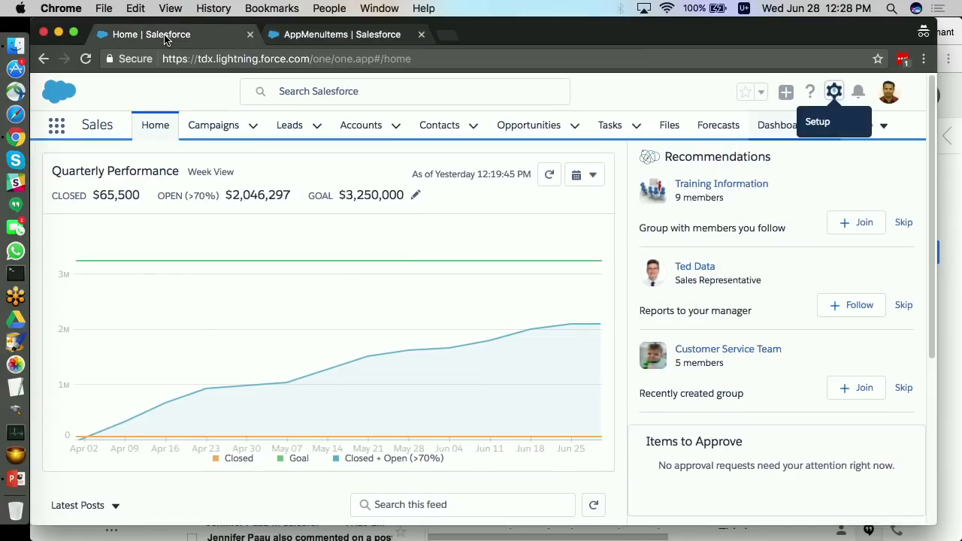
# Reload the Sales home page and open Astro App from the App Launcher
pyautogui.click(86, 58)
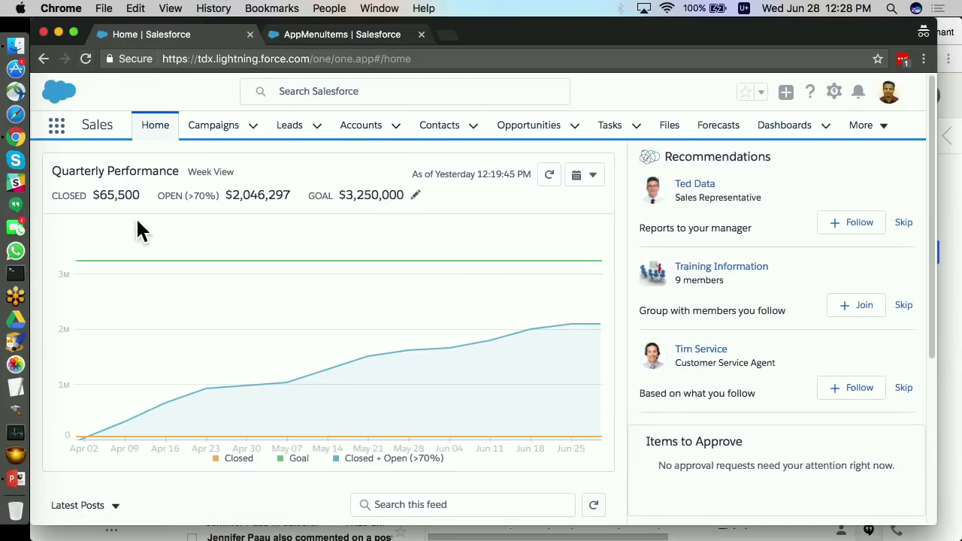
pyautogui.click(58, 128)
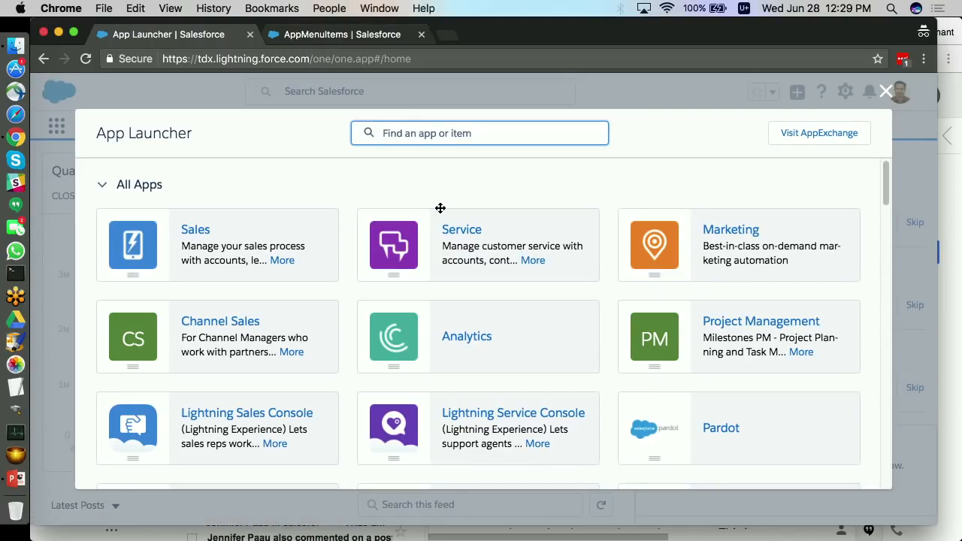
pyautogui.scroll(-5, 444, 242)
pyautogui.scroll(-8, 447, 248)
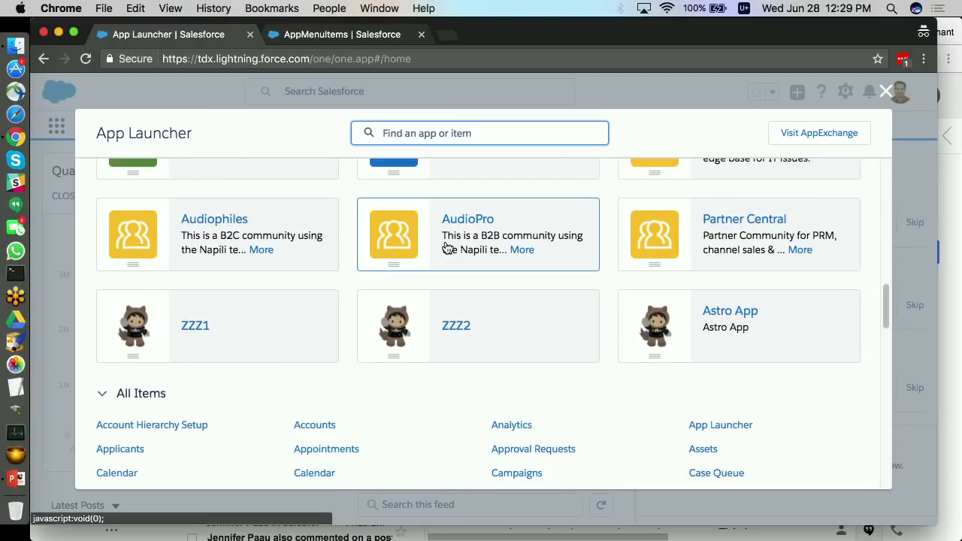
pyautogui.click(781, 331)
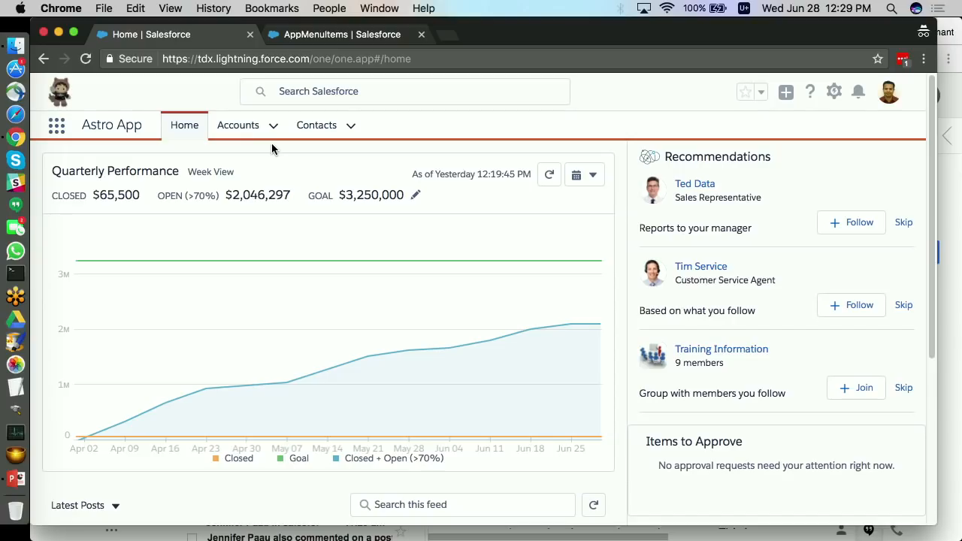
# Check Astro App's navigation by viewing the My Accounts list view and the Contacts page
pyautogui.click(238, 130)
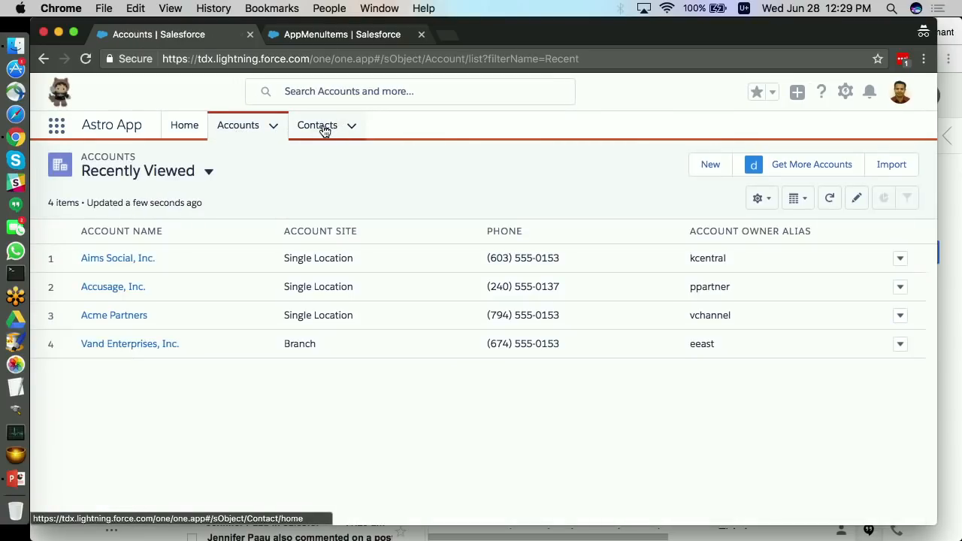
pyautogui.click(210, 172)
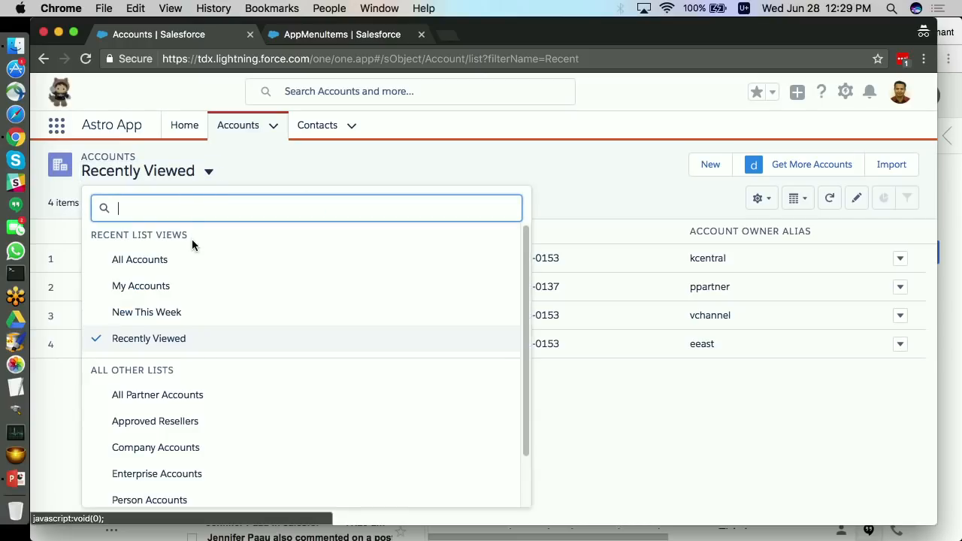
pyautogui.click(175, 287)
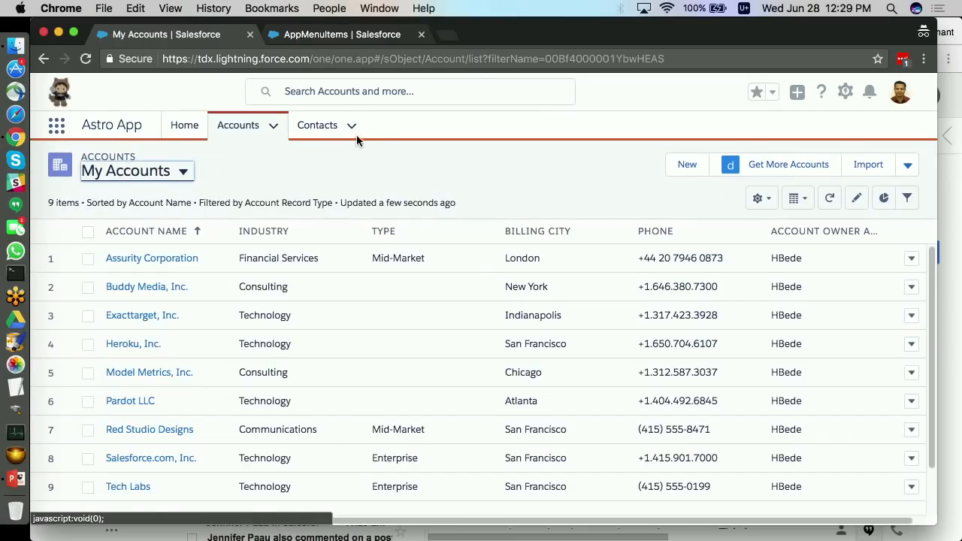
pyautogui.click(317, 126)
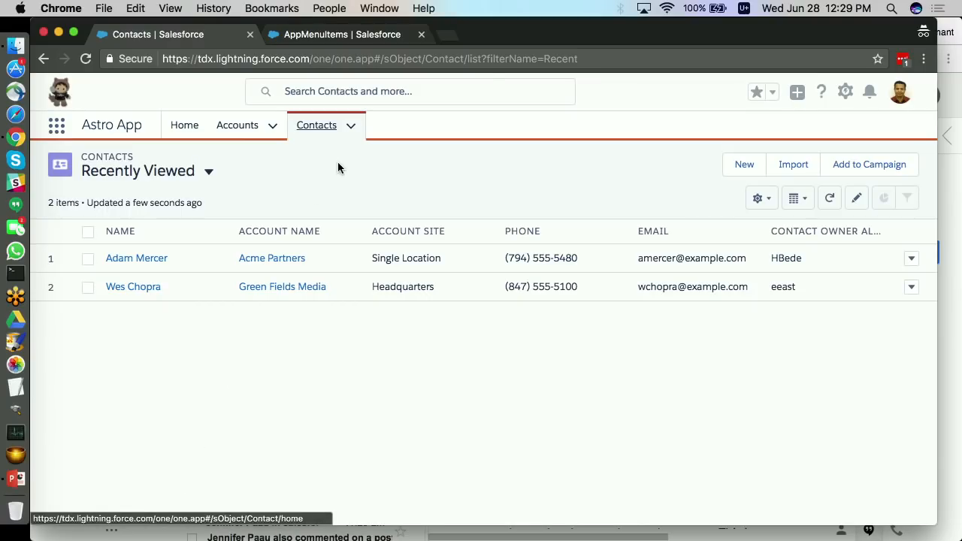
# Upgrade the classic A-Team app in the Setup app list to a Lightning app, keeping the suggested name A-Team Lightning
pyautogui.click(336, 36)
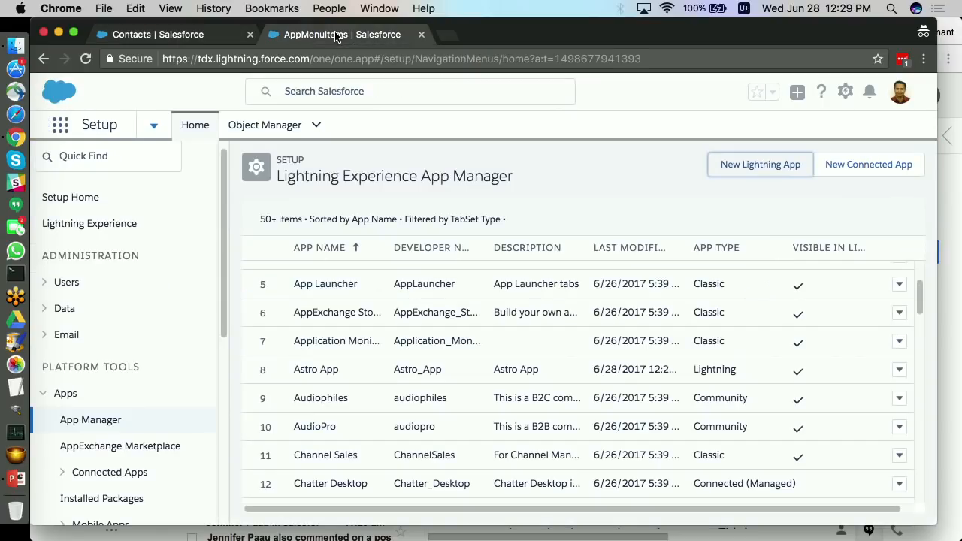
pyautogui.scroll(3, 557, 329)
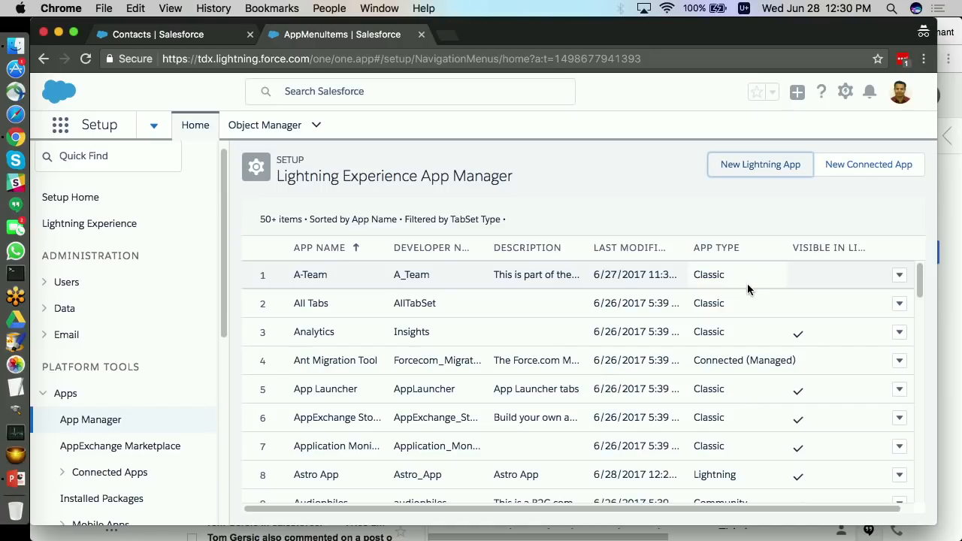
pyautogui.click(900, 276)
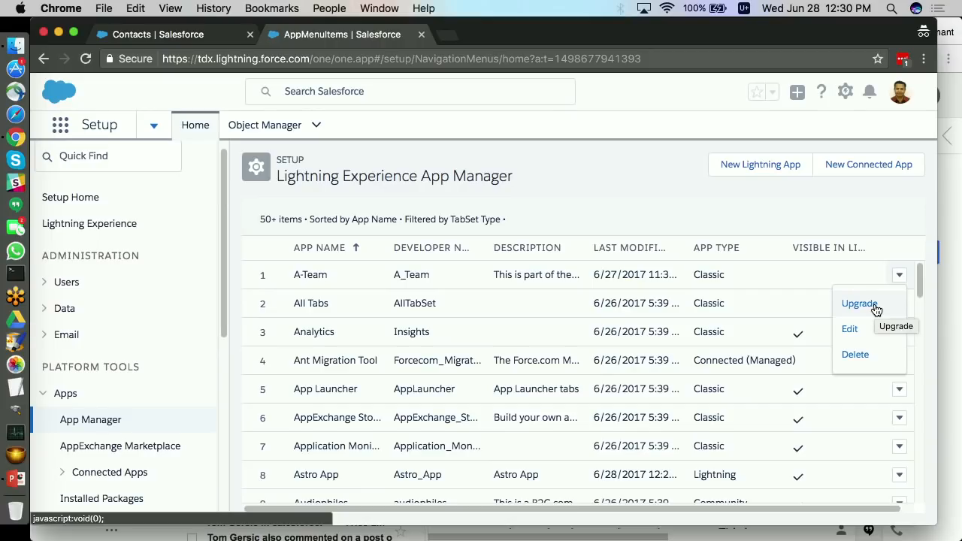
pyautogui.click(874, 304)
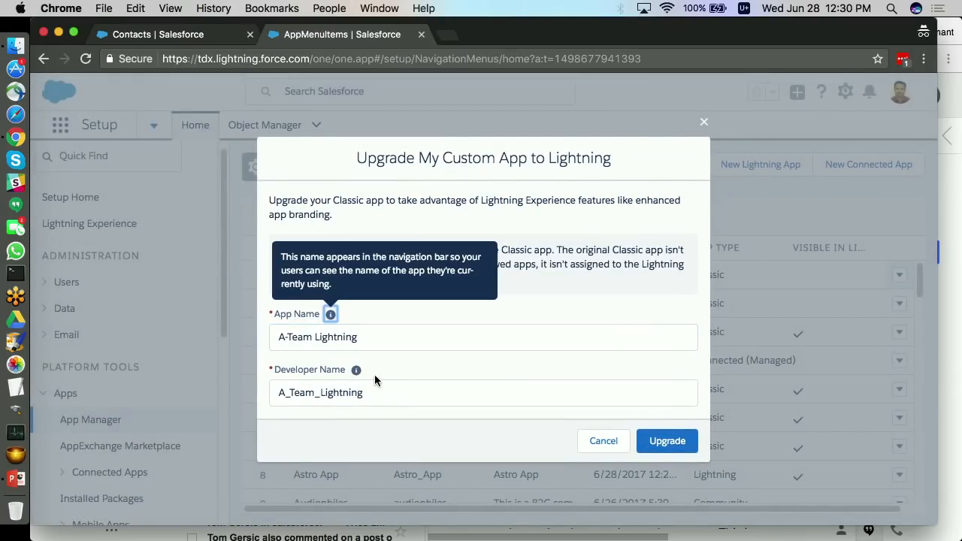
pyautogui.doubleClick(345, 335)
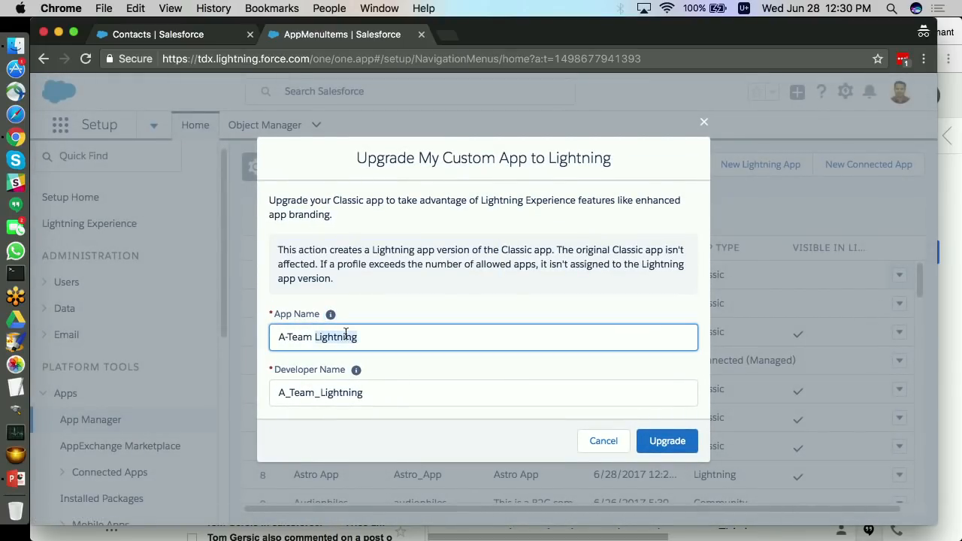
pyautogui.click(676, 443)
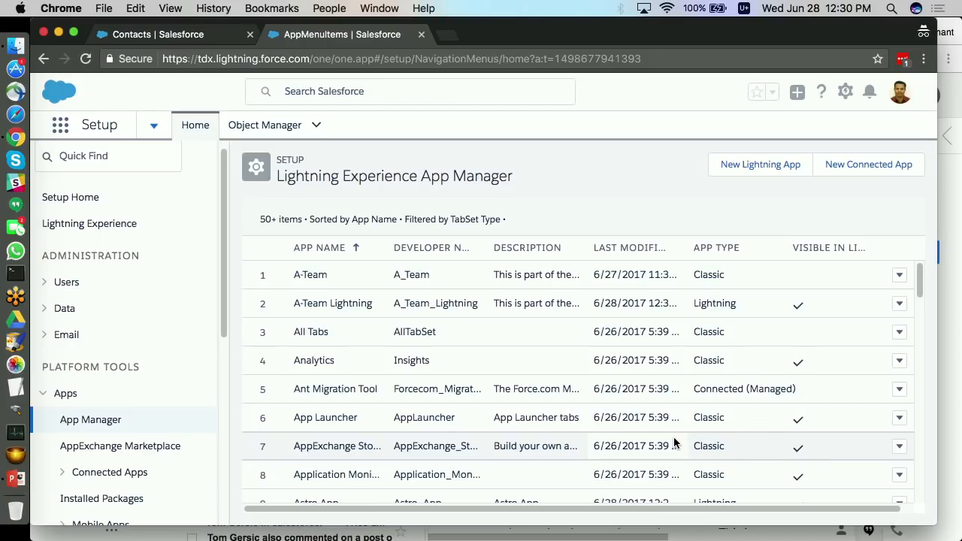
# Examine the A-Team Lightning app's branding, options, utility bar, selected items and assigned user profiles, and close its settings without changes
pyautogui.click(900, 304)
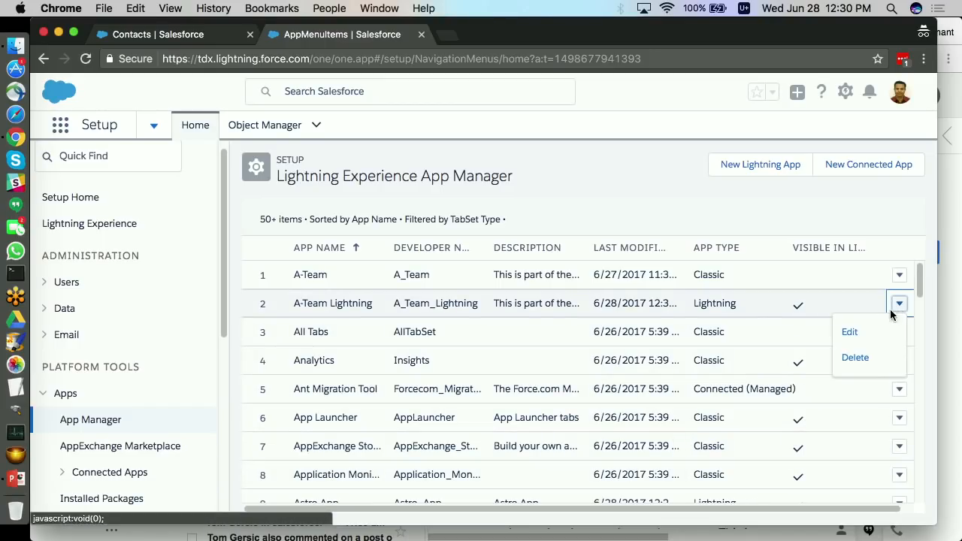
pyautogui.click(850, 333)
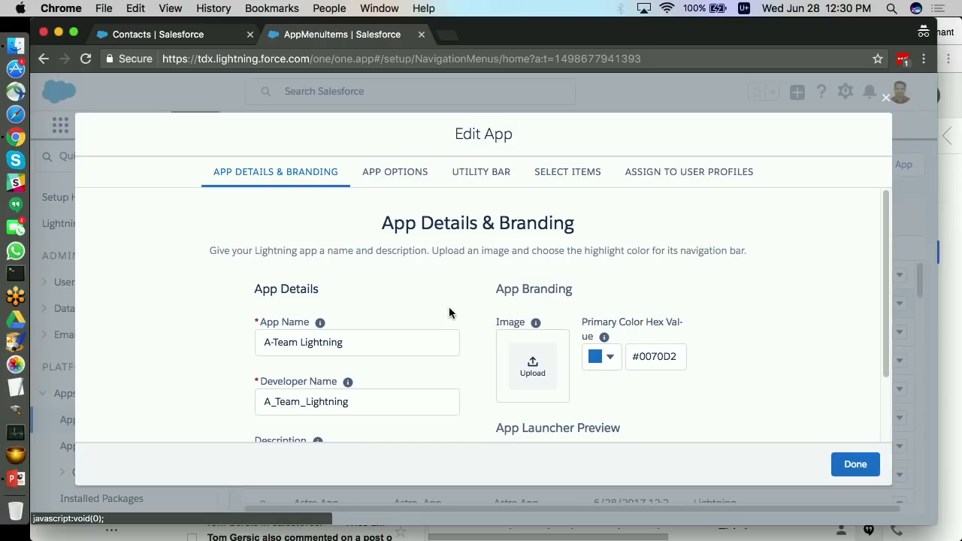
pyautogui.click(404, 177)
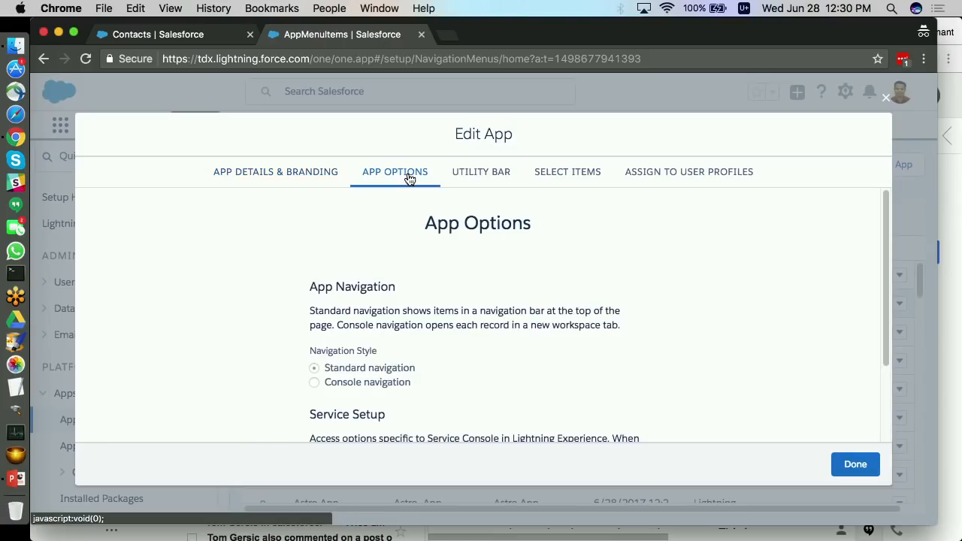
pyautogui.click(497, 175)
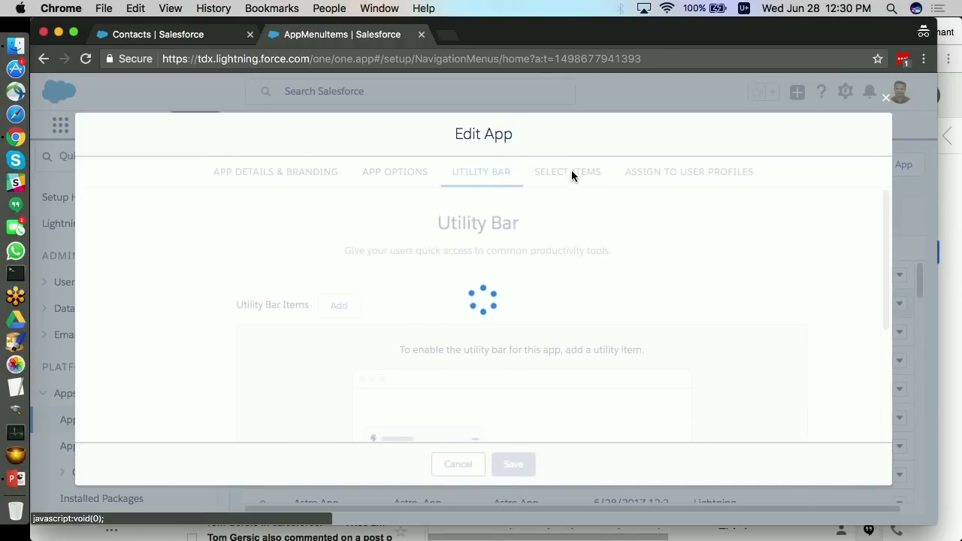
pyautogui.click(573, 175)
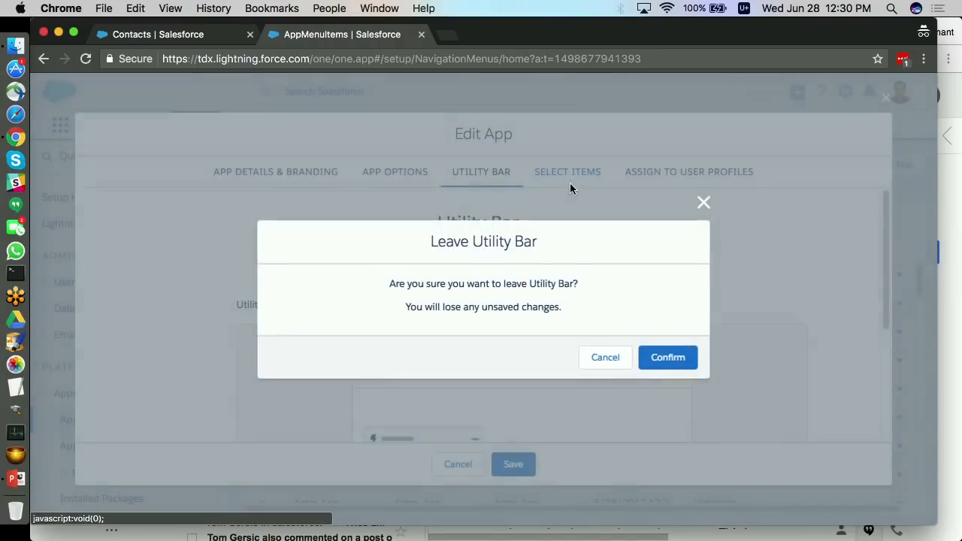
pyautogui.click(669, 358)
pyautogui.scroll(-4, 739, 306)
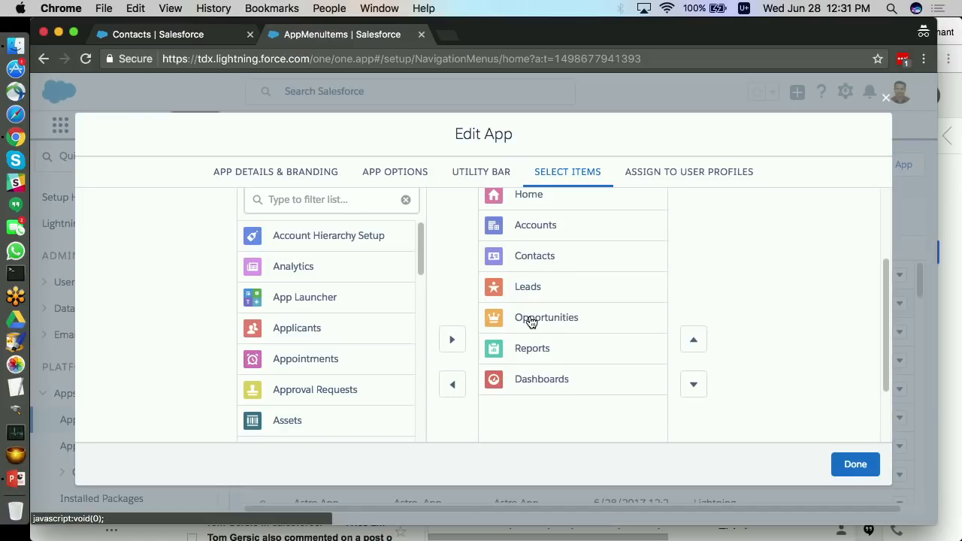
pyautogui.click(699, 173)
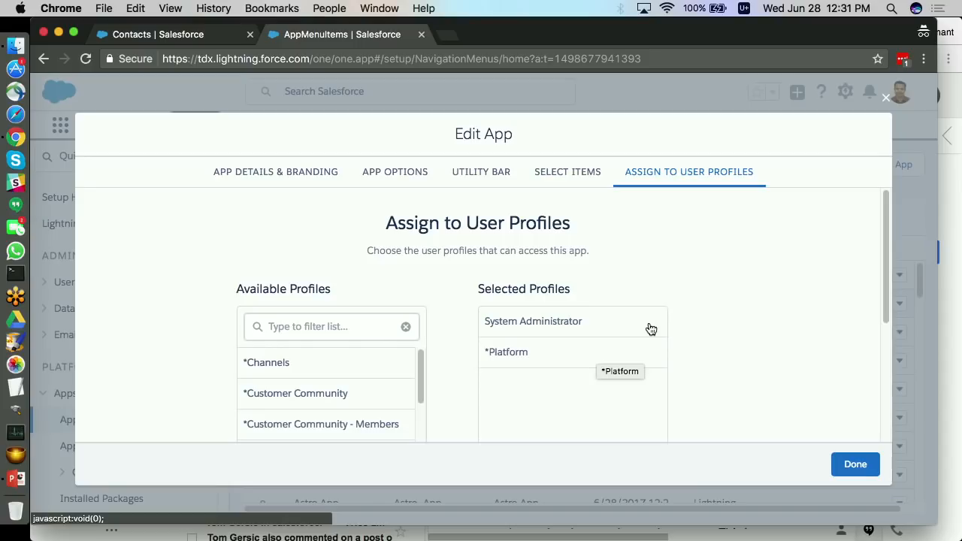
pyautogui.click(866, 465)
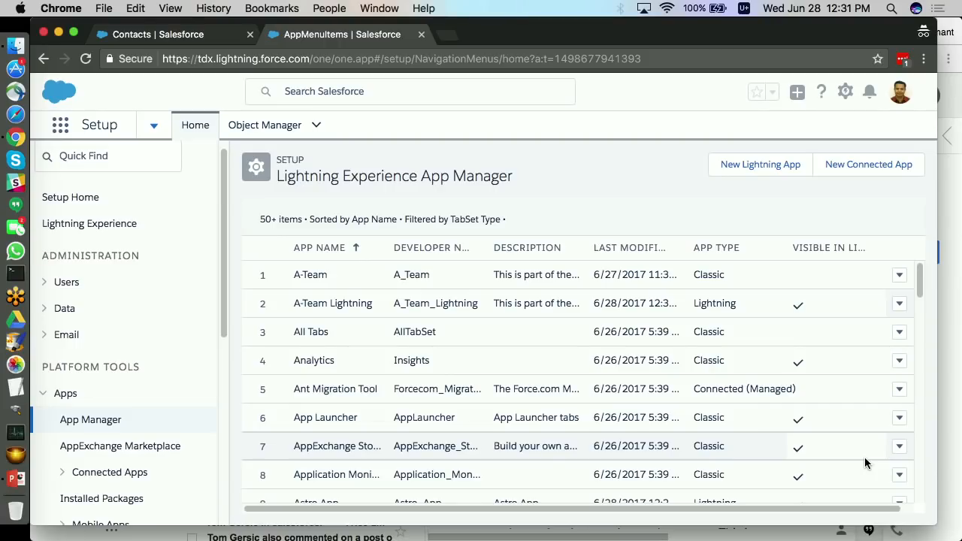
# Switch to PowerPoint, start the slide show at the DEMO slide and advance to the Lightning Pages per App slide
pyautogui.press('super+Tab')
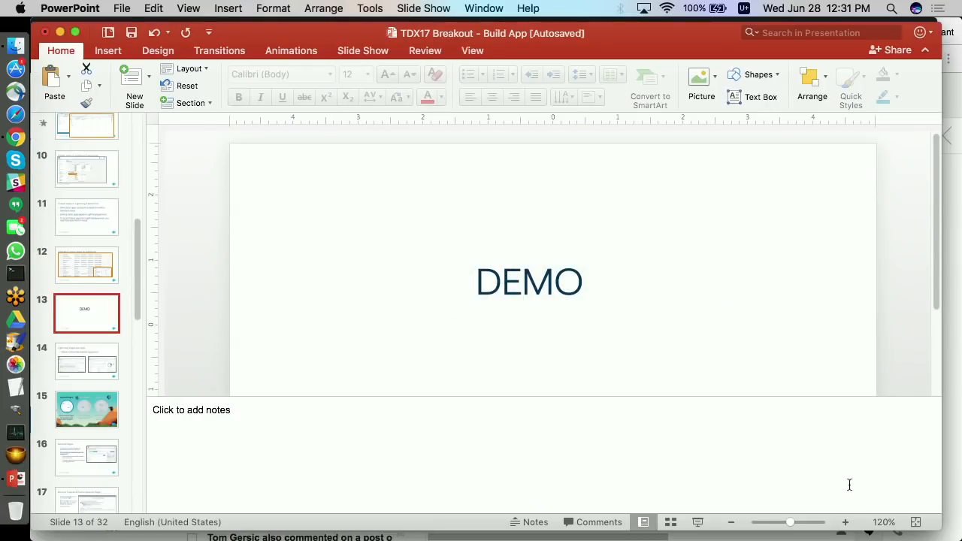
pyautogui.click(696, 523)
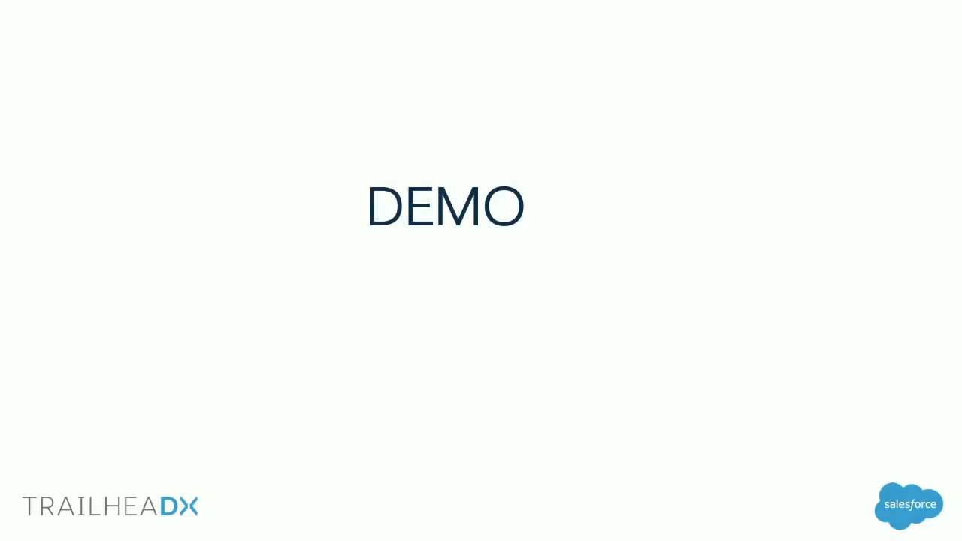
pyautogui.press('Right')
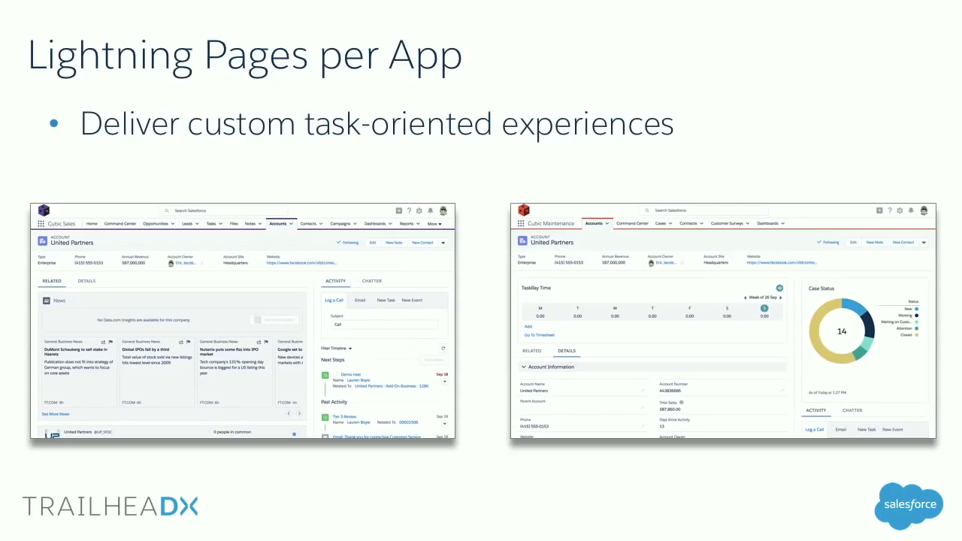
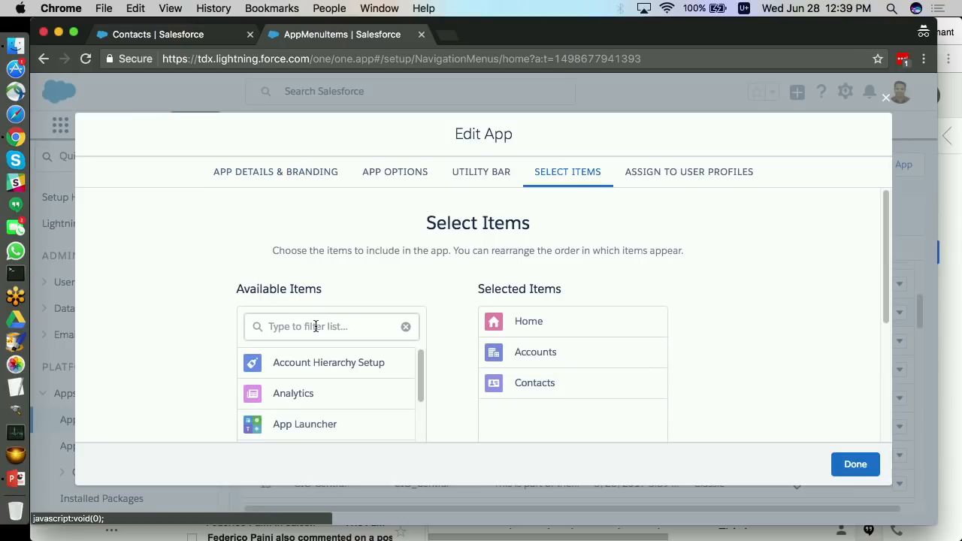
# Filter the available items for "oppor", add Opportunities to Astro App's selected items, and save and finish the edit
pyautogui.write('oppor')
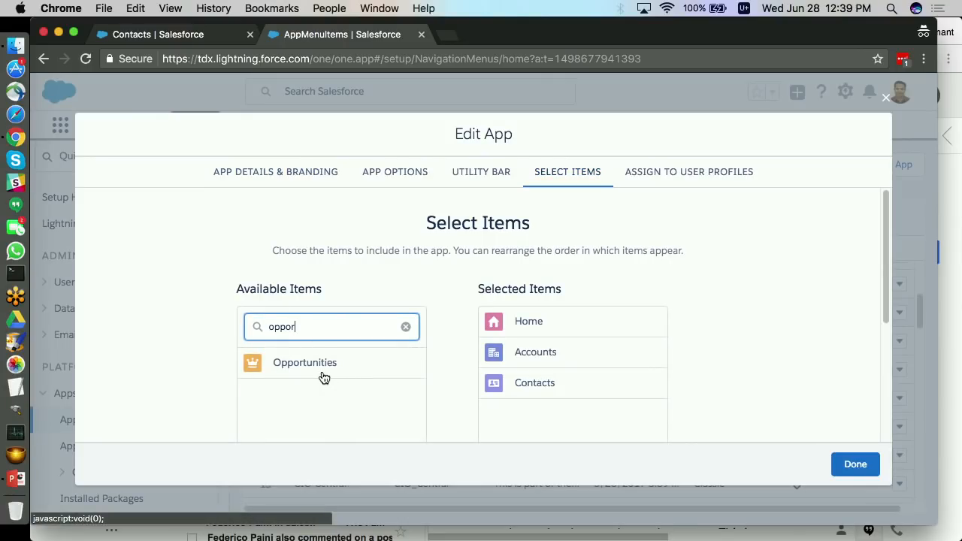
pyautogui.click(322, 367)
pyautogui.scroll(-3, 328, 368)
pyautogui.click(452, 308)
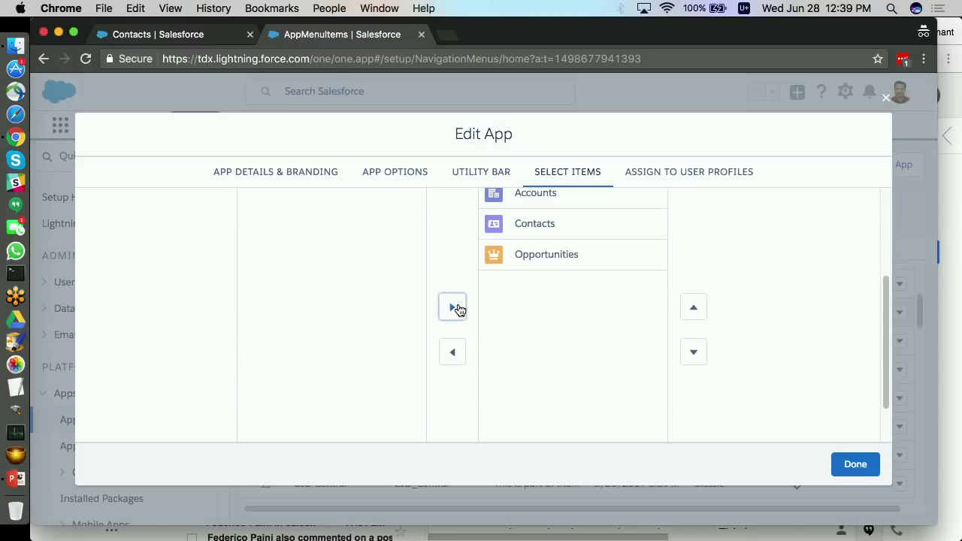
pyautogui.click(514, 464)
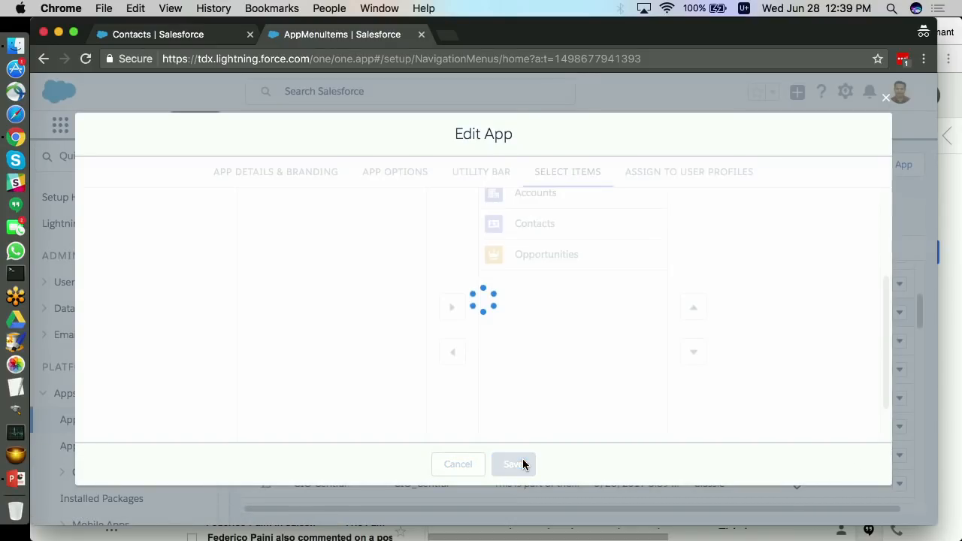
pyautogui.click(865, 462)
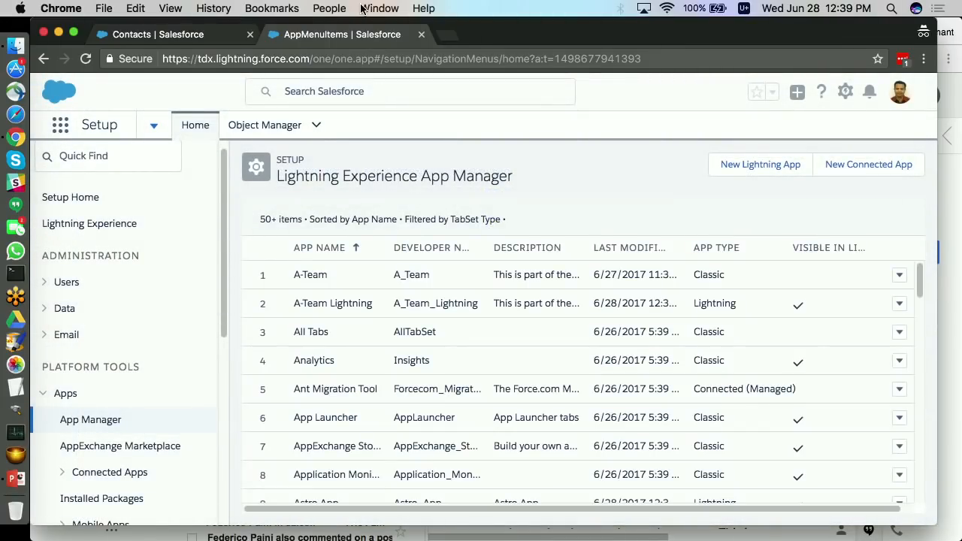
# Reload Astro App in the other browser tab and view its Opportunities with the My Open Deals list view
pyautogui.click(165, 35)
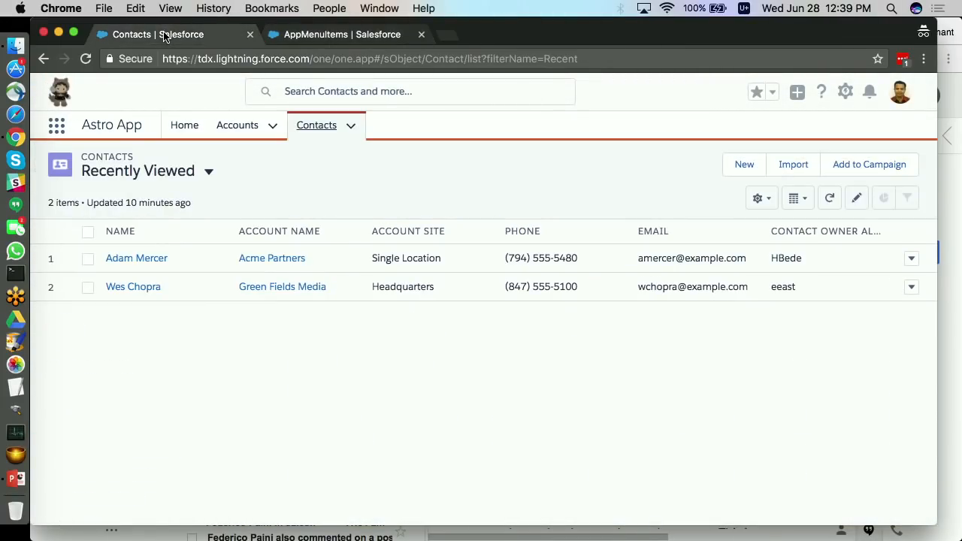
pyautogui.click(85, 58)
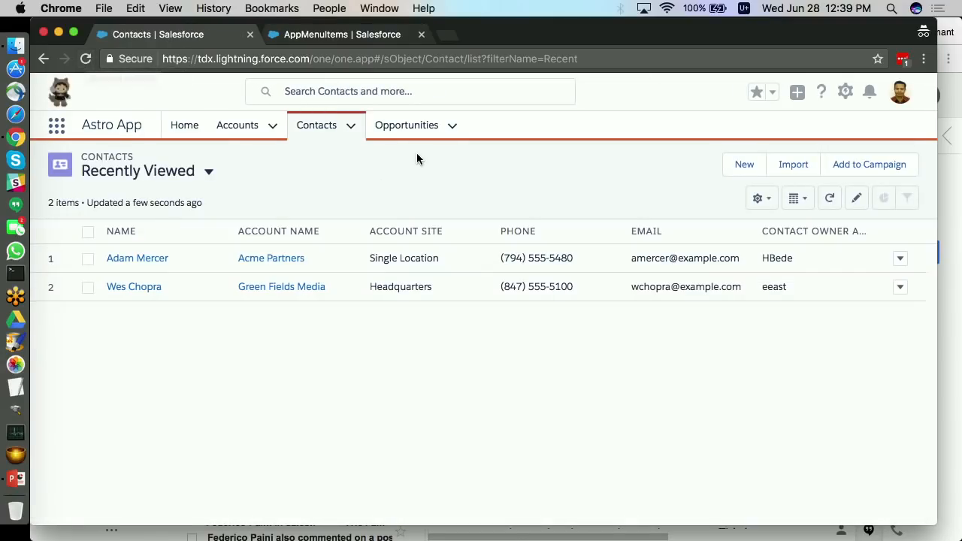
pyautogui.click(418, 126)
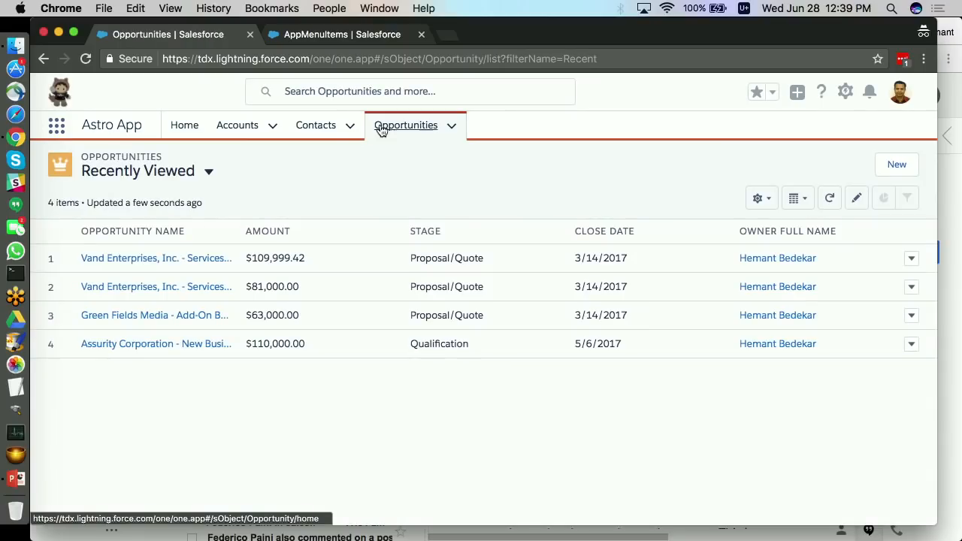
pyautogui.click(208, 171)
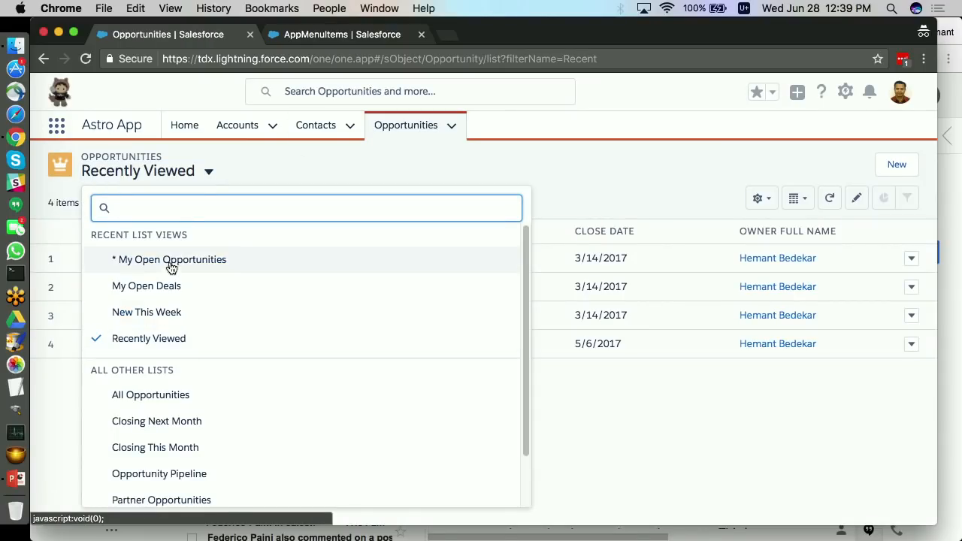
pyautogui.click(158, 287)
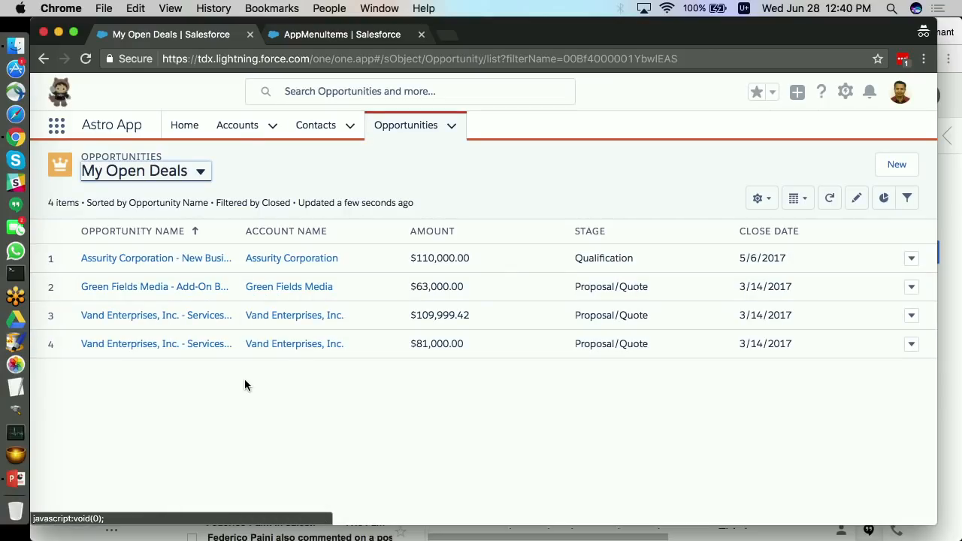
# Open the Assurity Corporation - New Business - 110K opportunity, open its record page for editing, and select the Tabs component
pyautogui.click(146, 258)
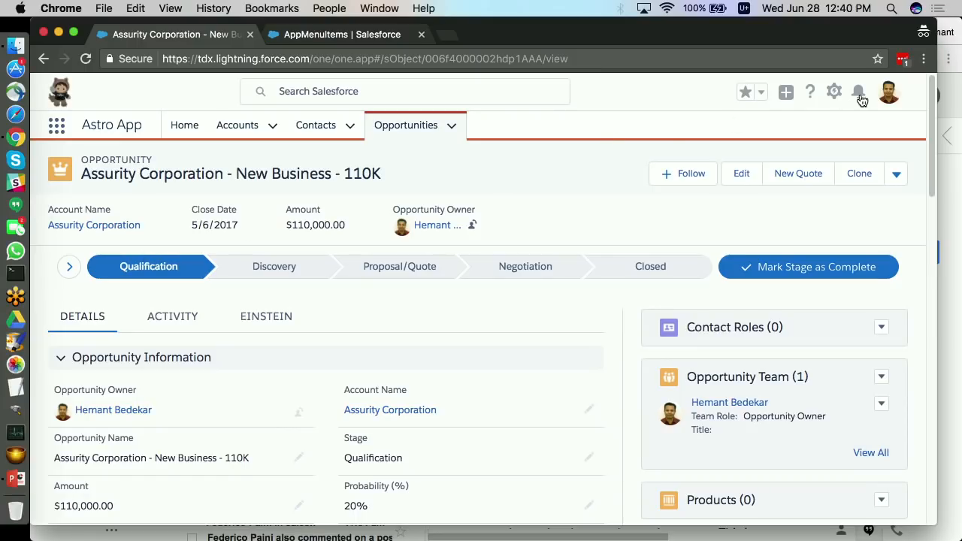
pyautogui.click(834, 93)
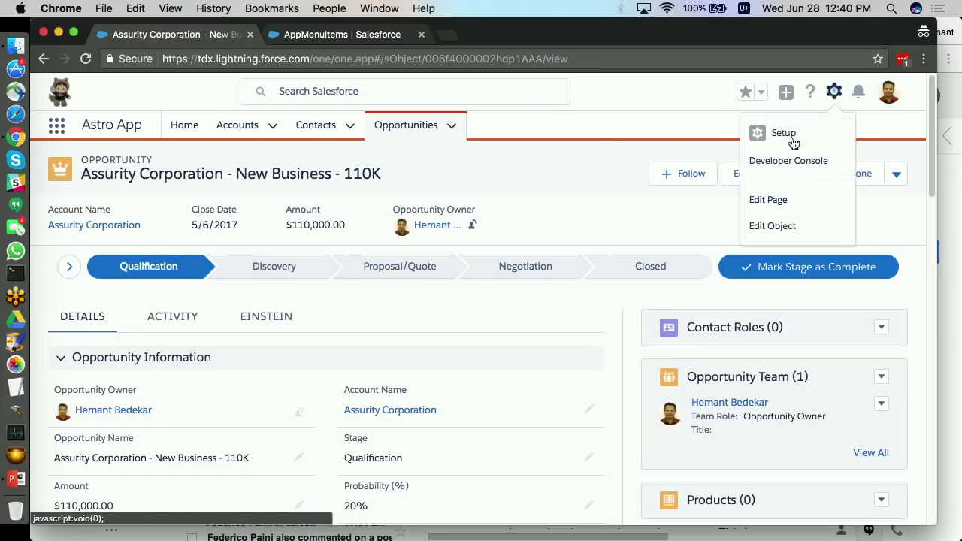
pyautogui.click(765, 207)
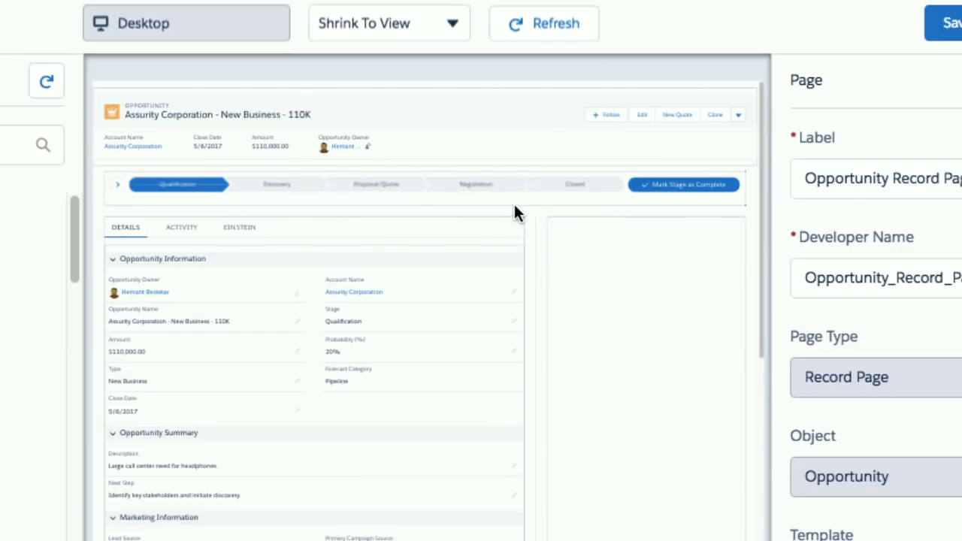
pyautogui.click(484, 234)
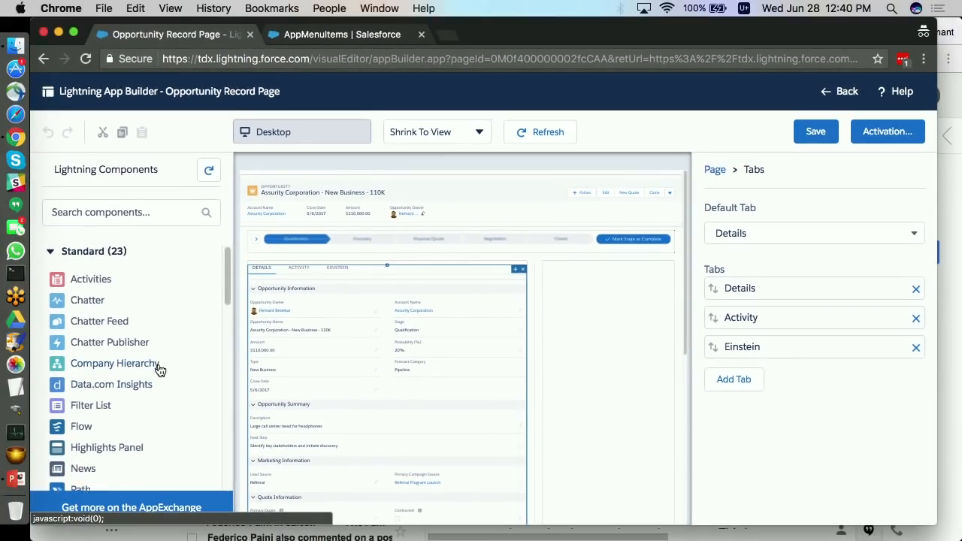
# Add a Twitter Timeline component with the Twitter handle assurity at the top of the page's narrow right-hand column, and save the page
pyautogui.scroll(-10, 159, 368)
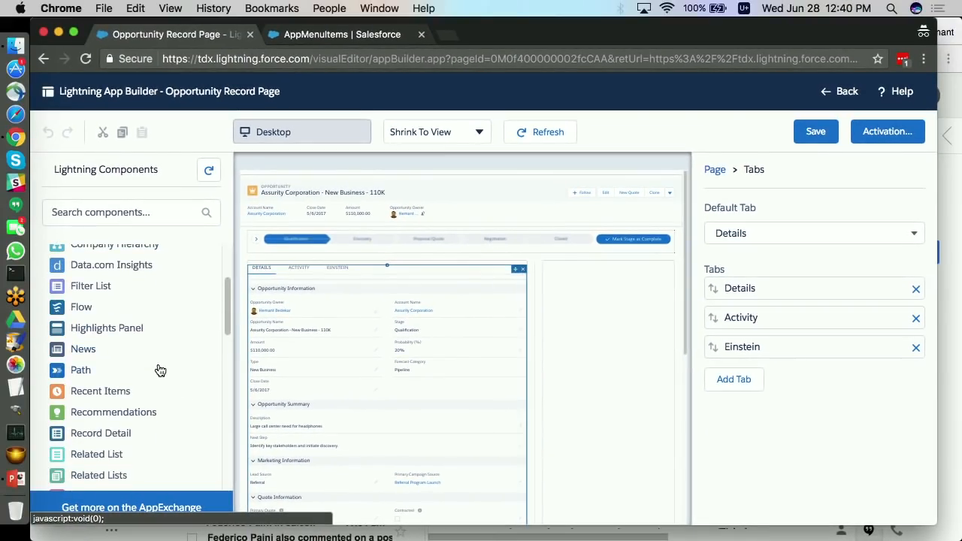
pyautogui.scroll(-5, 161, 368)
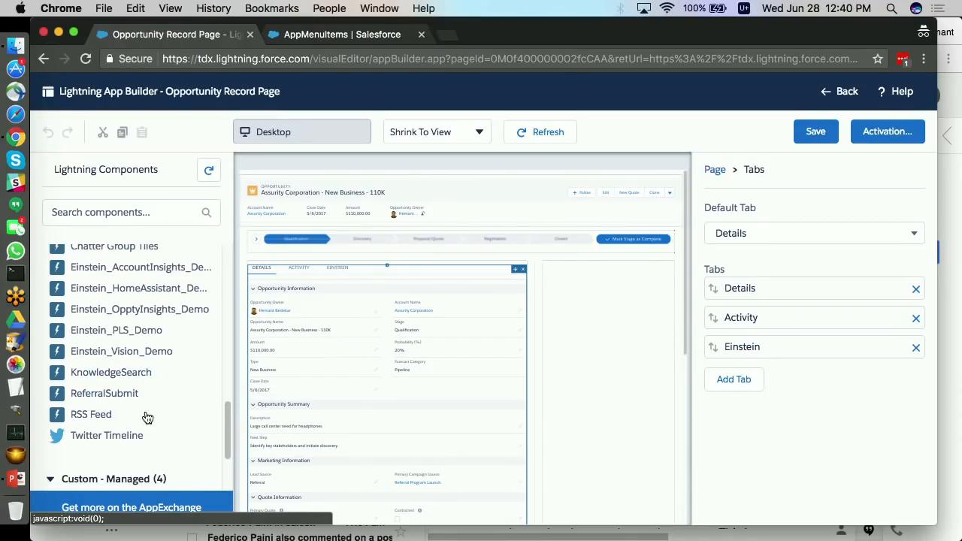
pyautogui.moveTo(104, 437); pyautogui.dragTo(587, 293)
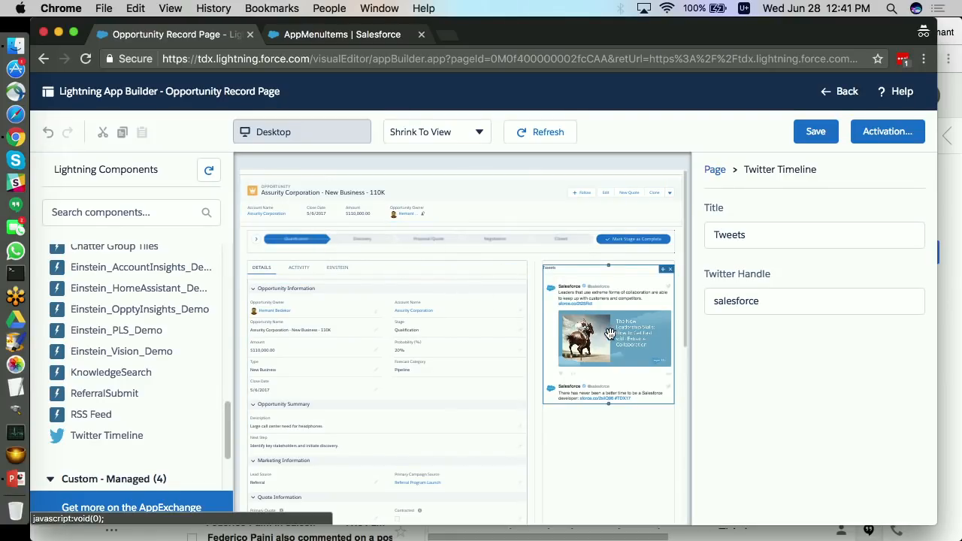
pyautogui.doubleClick(790, 302)
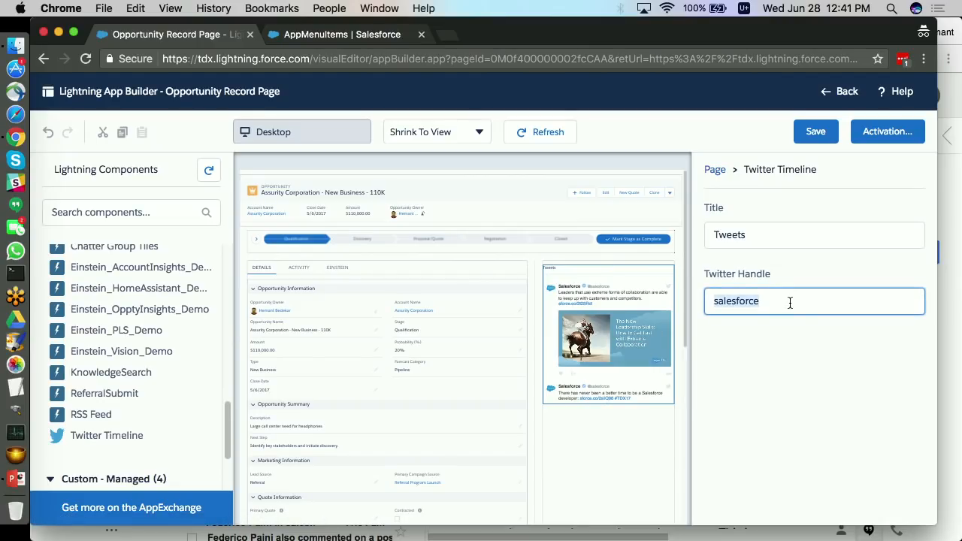
pyautogui.write('assurity')
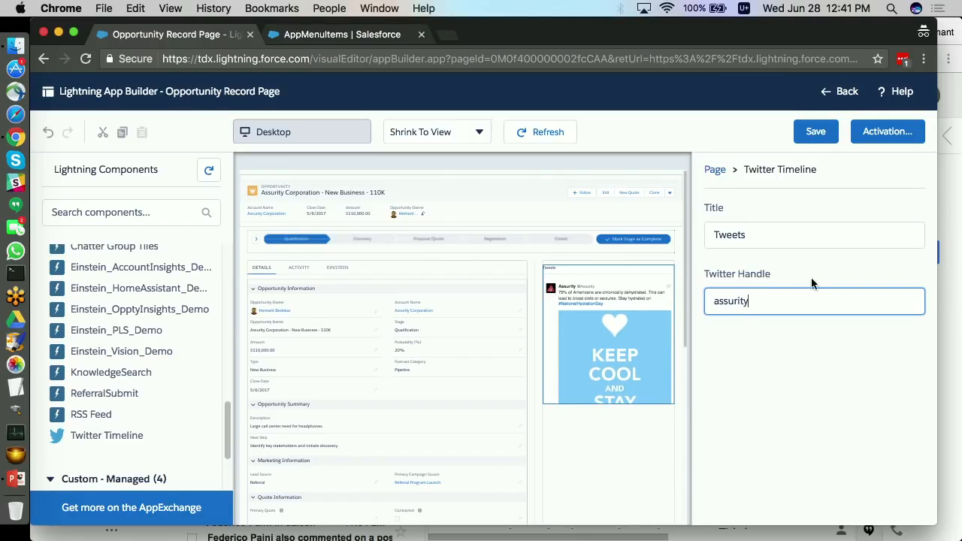
pyautogui.click(816, 136)
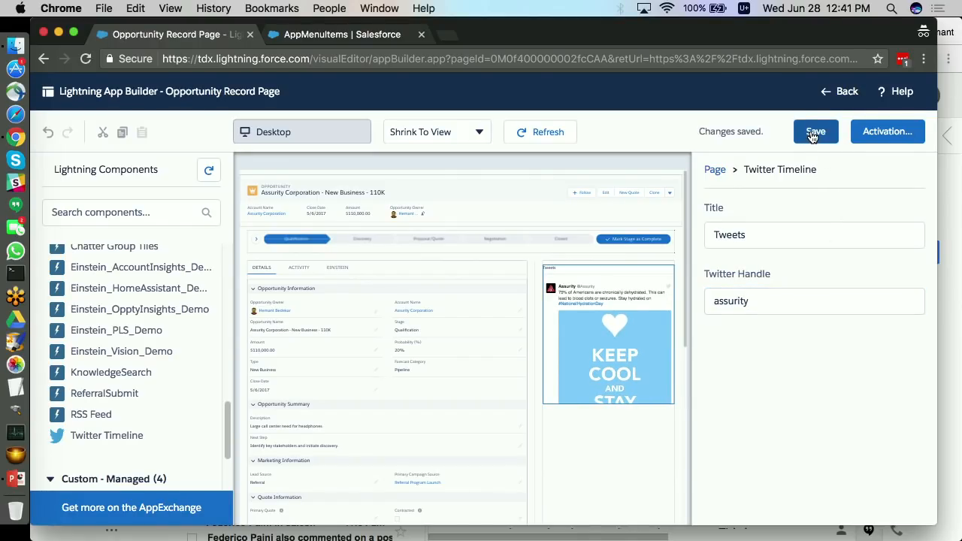
# Check the Opportunity Record Page's activation levels without changes, and return to the opportunity to view its Tweets
pyautogui.click(876, 132)
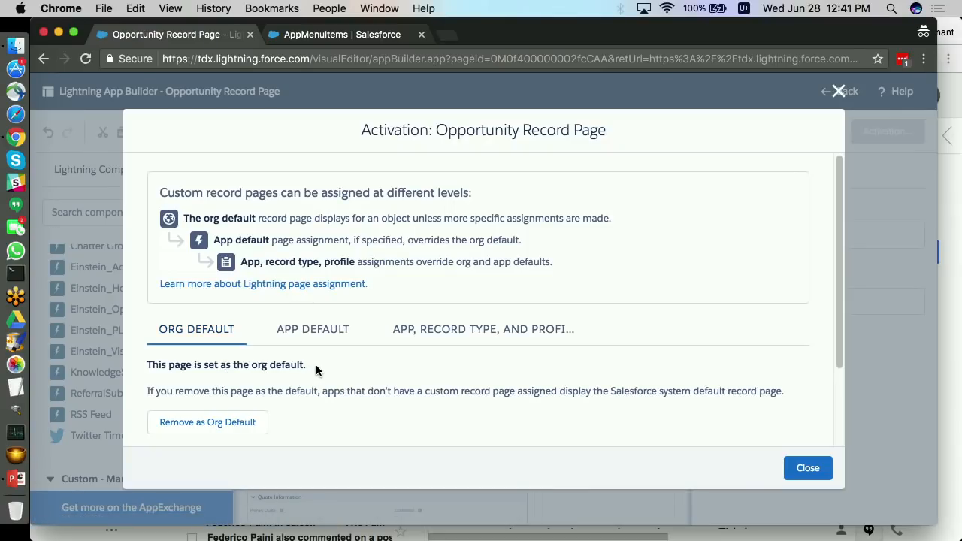
pyautogui.click(802, 467)
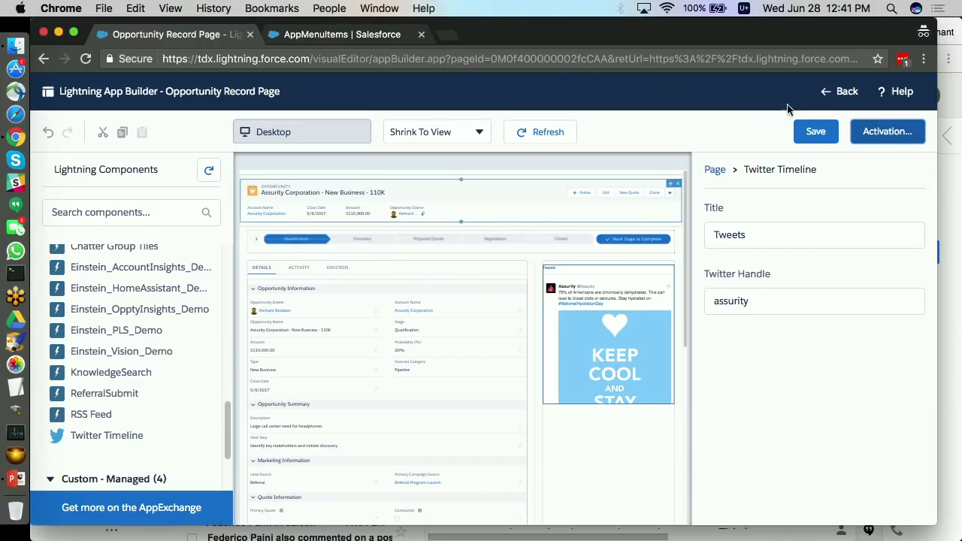
pyautogui.click(846, 92)
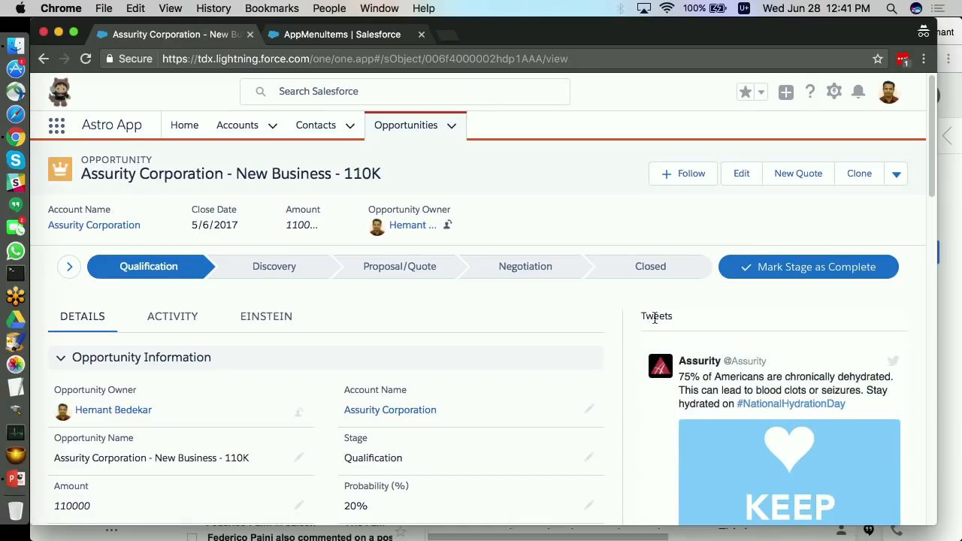
pyautogui.scroll(-2, 690, 332)
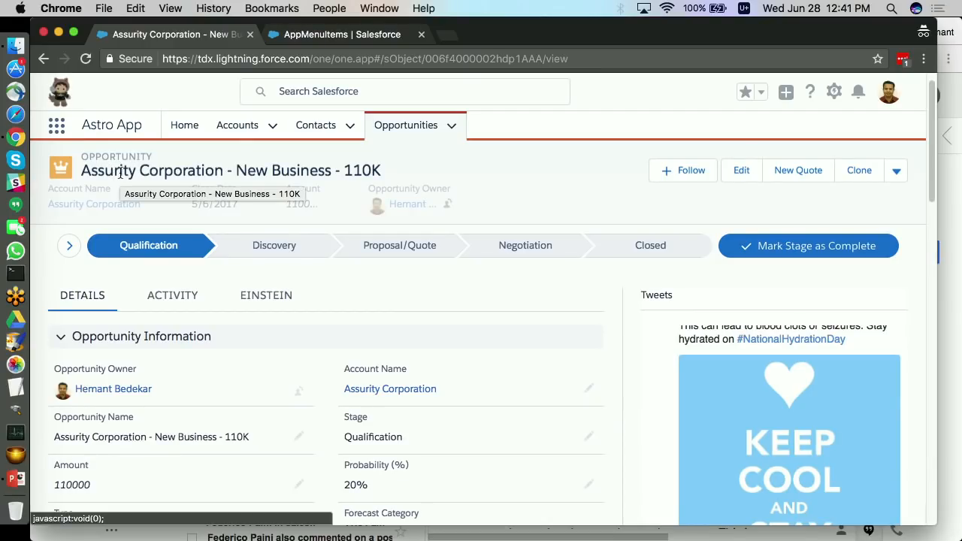
pyautogui.scroll(-3, 723, 372)
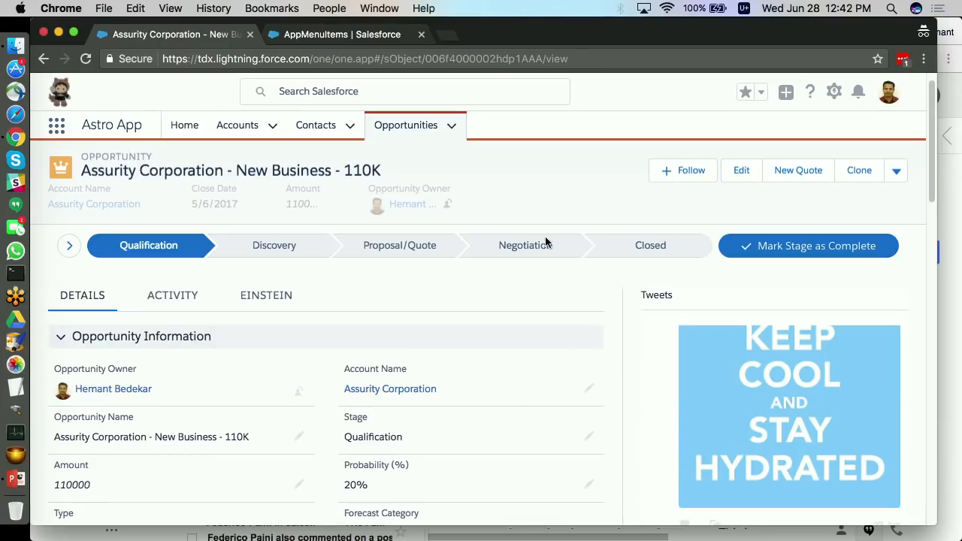
# In the Setup browser tab, search the Setup items for "app bui" and open Lightning App Builder
pyautogui.click(385, 36)
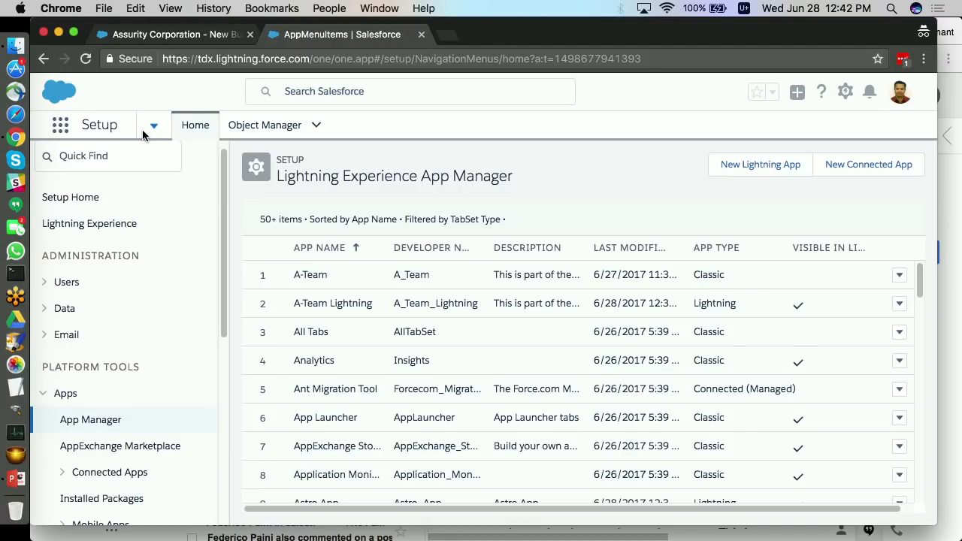
pyautogui.click(125, 156)
pyautogui.write('app bui')
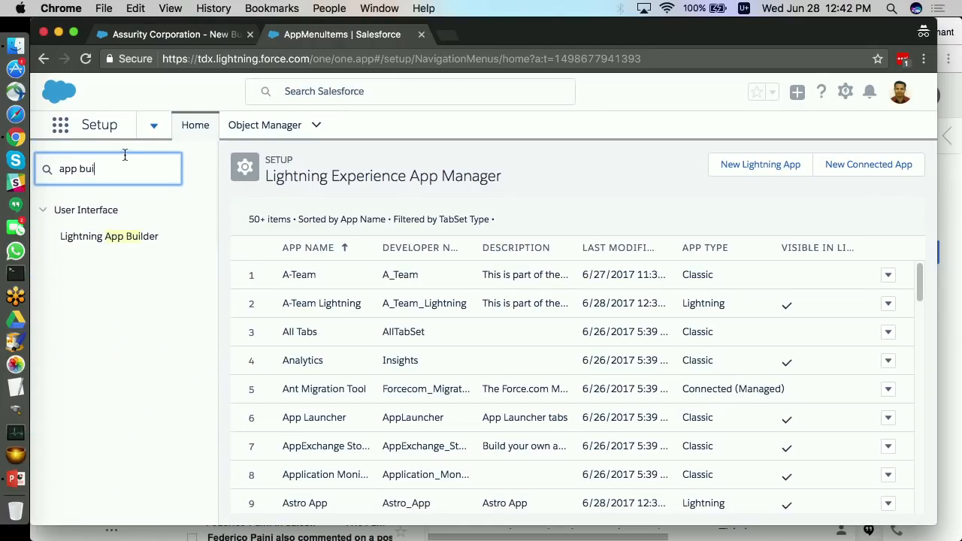
pyautogui.click(144, 239)
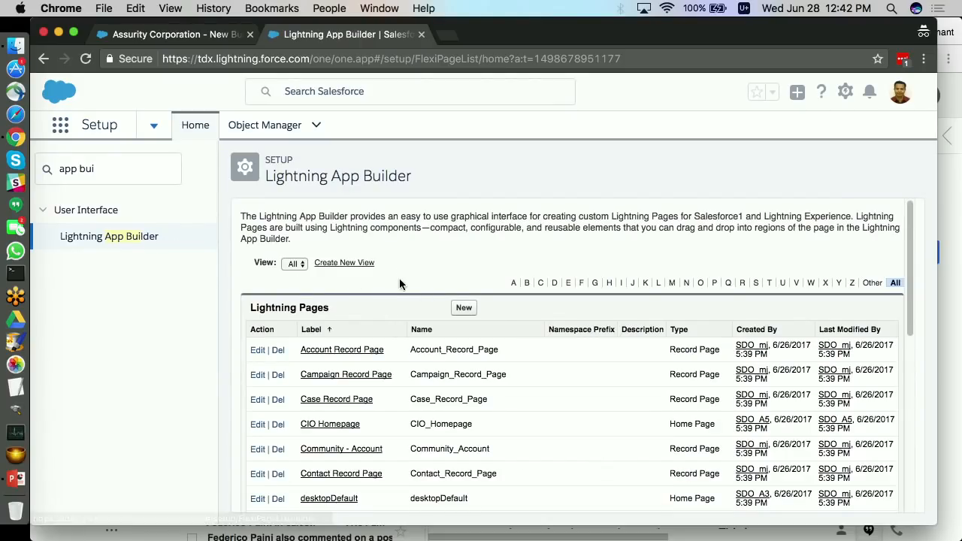
pyautogui.click(464, 308)
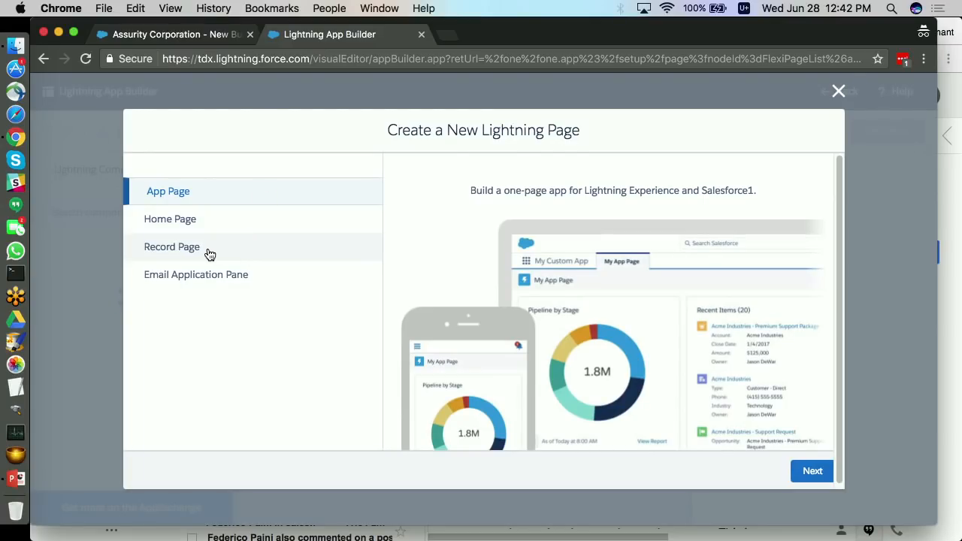
pyautogui.click(208, 224)
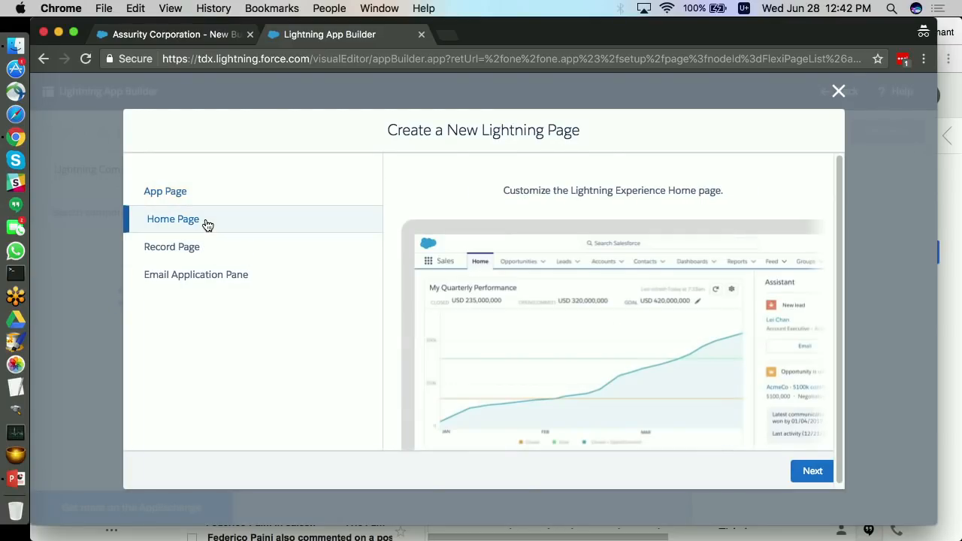
pyautogui.click(806, 471)
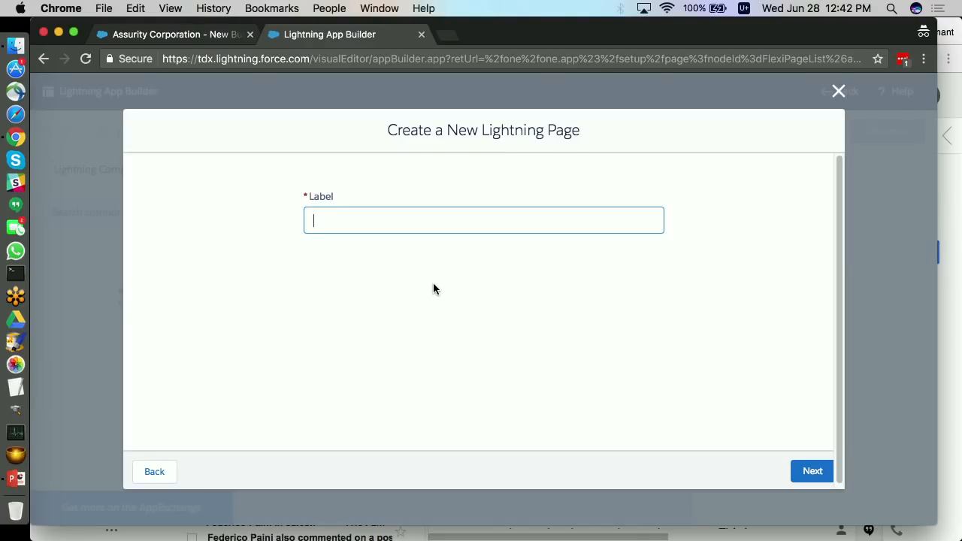
pyautogui.press('Escape')
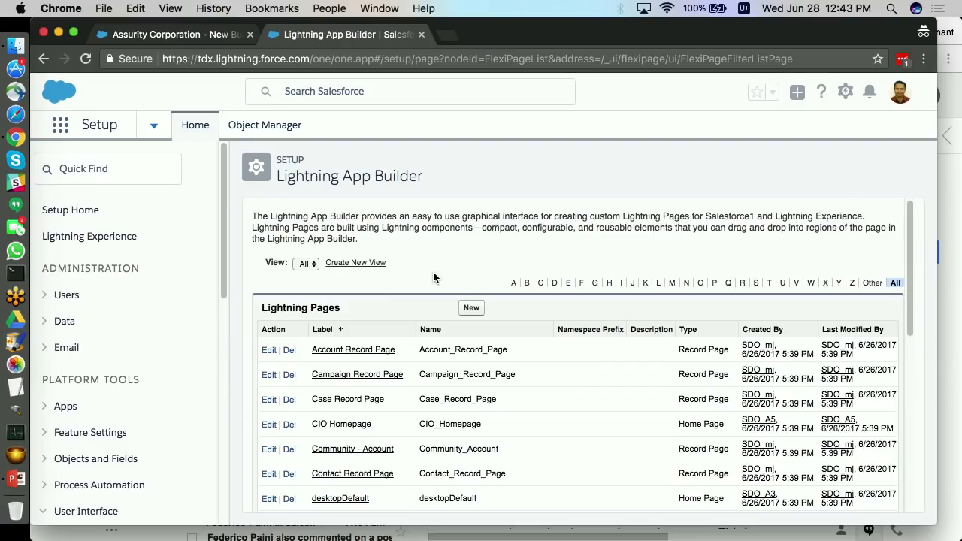
# Try to create a new Lightning record page labelled "delete" for the Account object
pyautogui.click(471, 308)
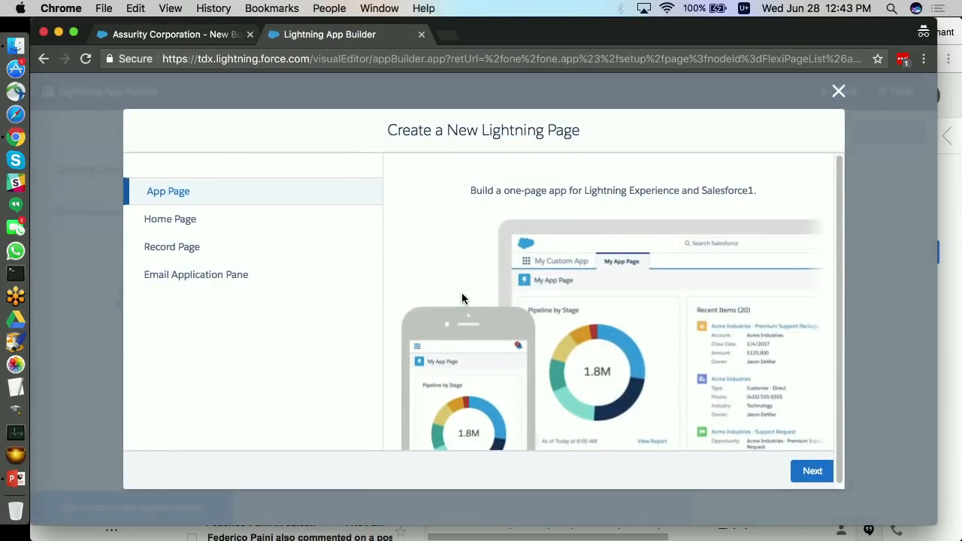
pyautogui.click(196, 248)
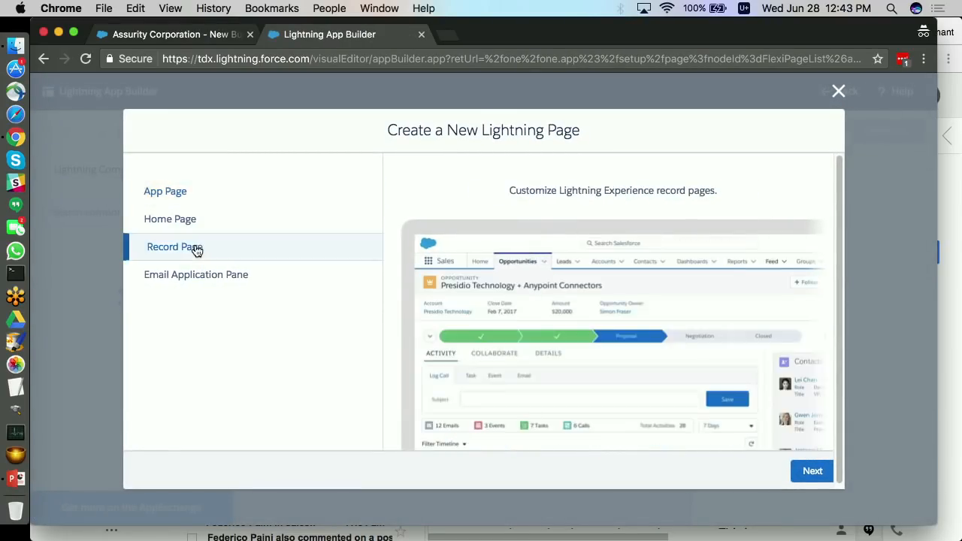
pyautogui.click(813, 471)
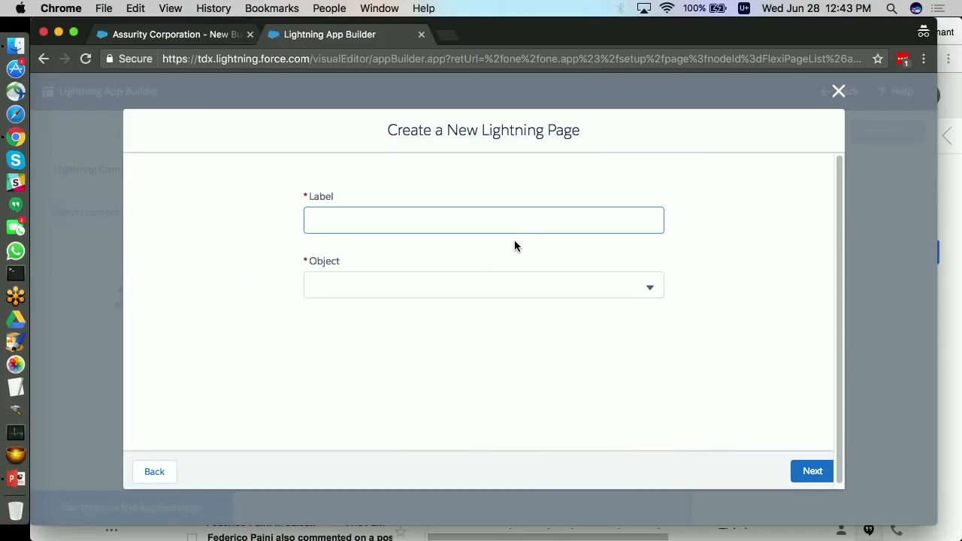
pyautogui.write('delete')
pyautogui.press('Tab')
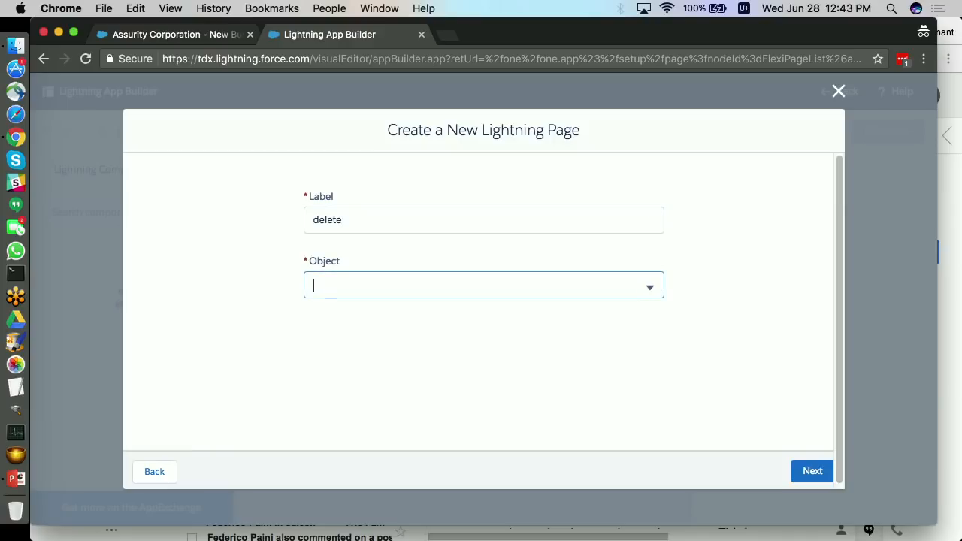
pyautogui.click(647, 293)
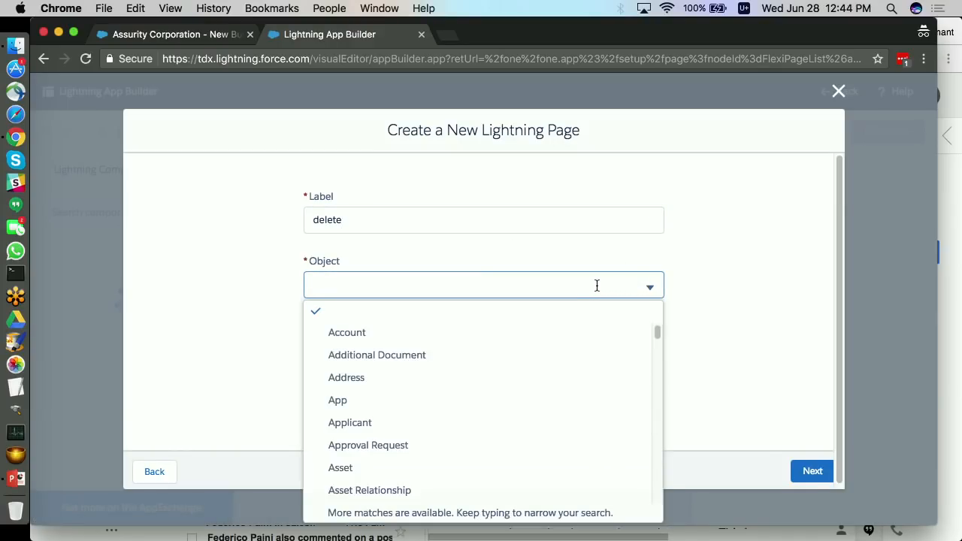
pyautogui.click(374, 336)
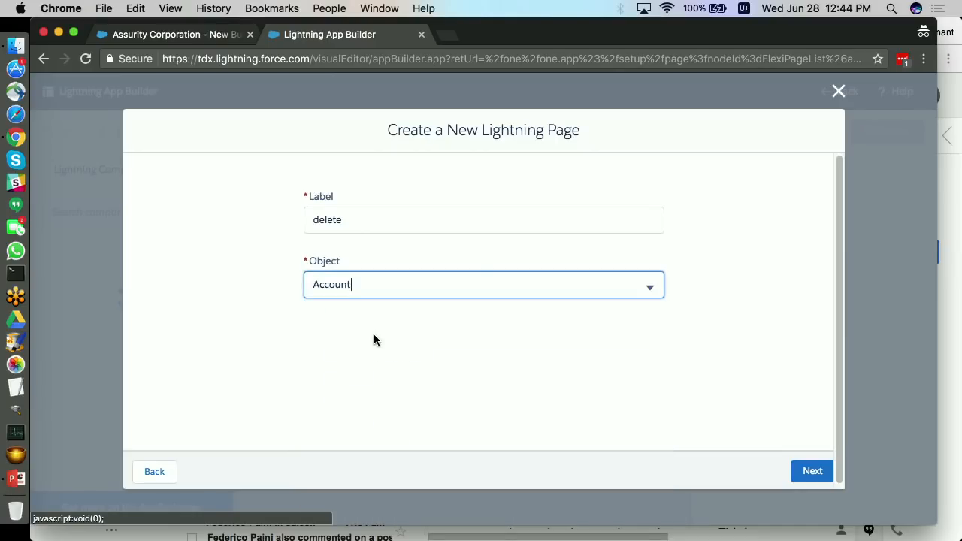
pyautogui.click(809, 471)
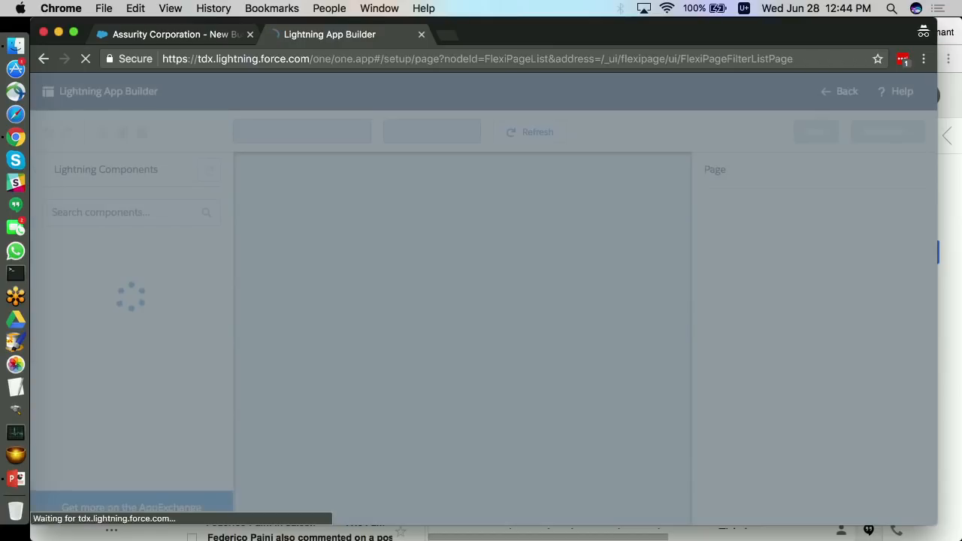
# Switch to PowerPoint, run the slide show from the DEMO slide through Console Applications, and end at the following DEMO slide
pyautogui.press('super+Tab')
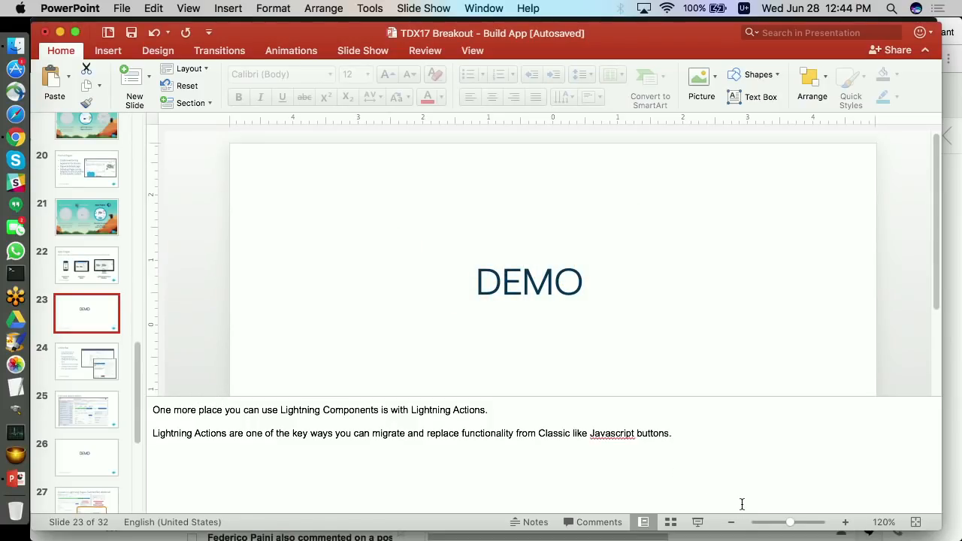
pyautogui.click(698, 521)
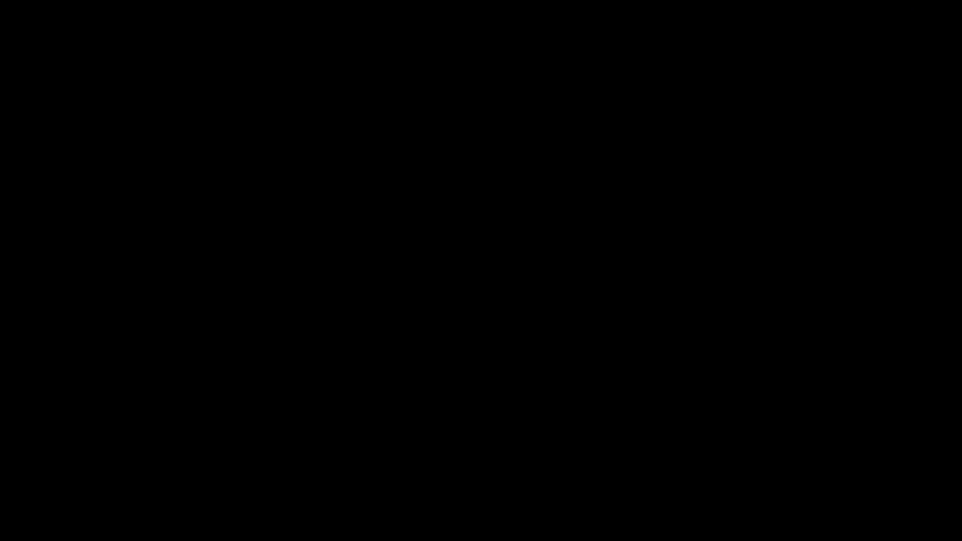
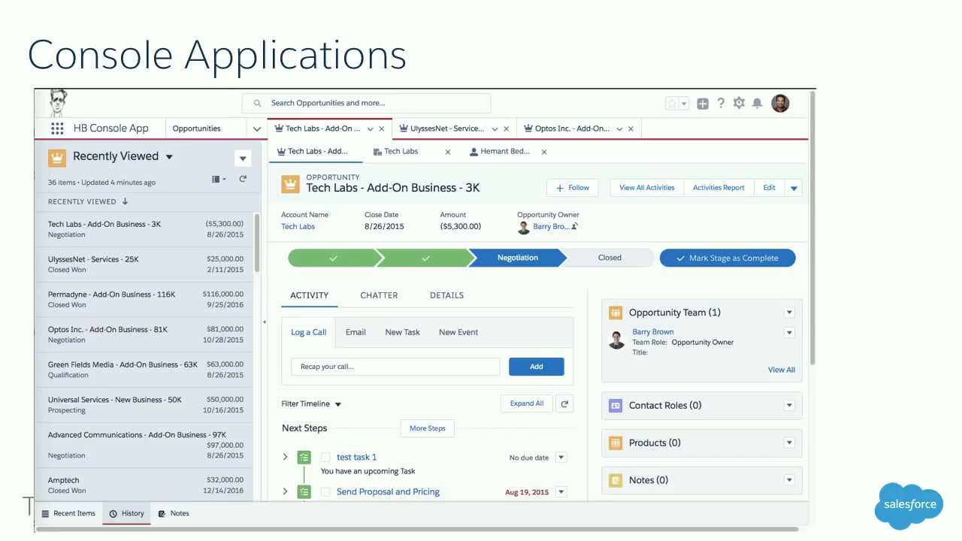
pyautogui.press('Right')
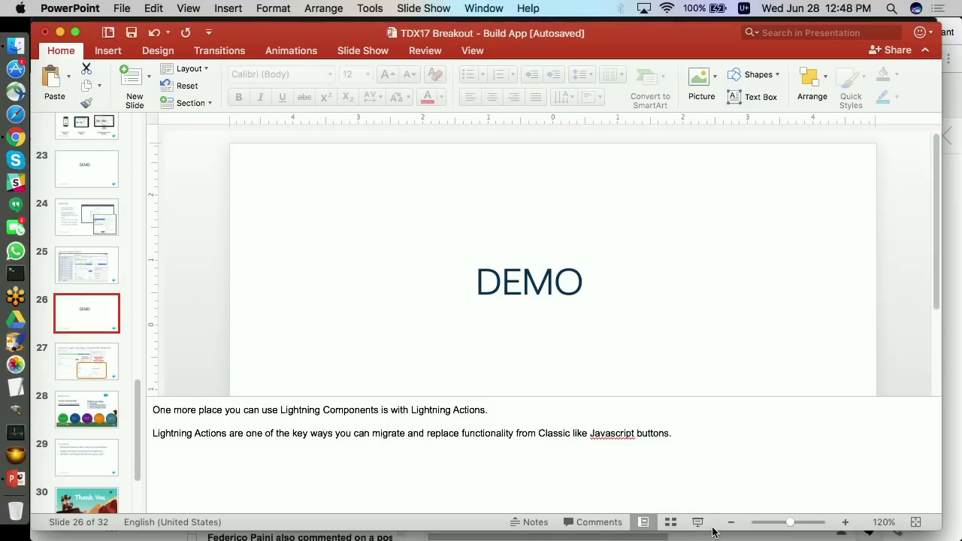
# Switch back to Chrome and open the App Manager under Apps in Setup
pyautogui.press('super+Tab')
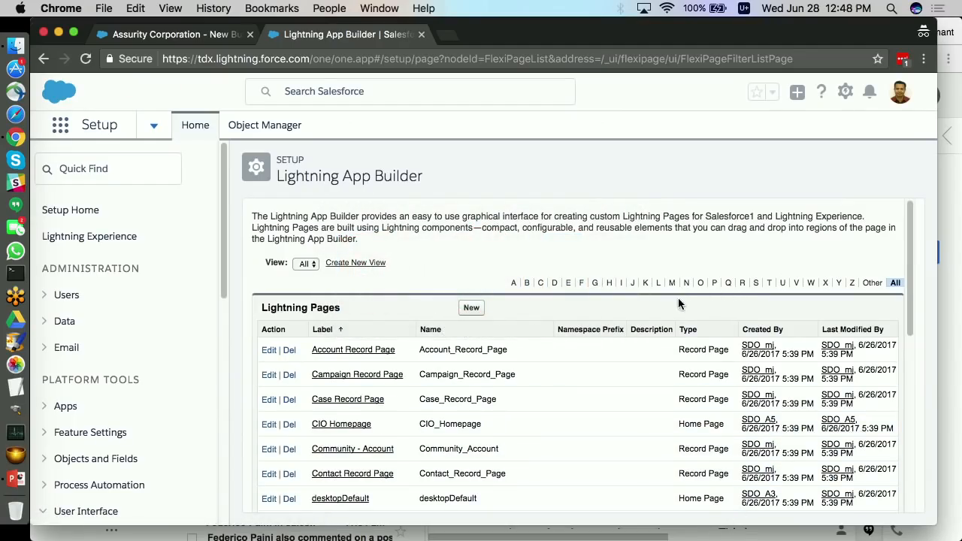
pyautogui.click(43, 410)
pyautogui.click(94, 432)
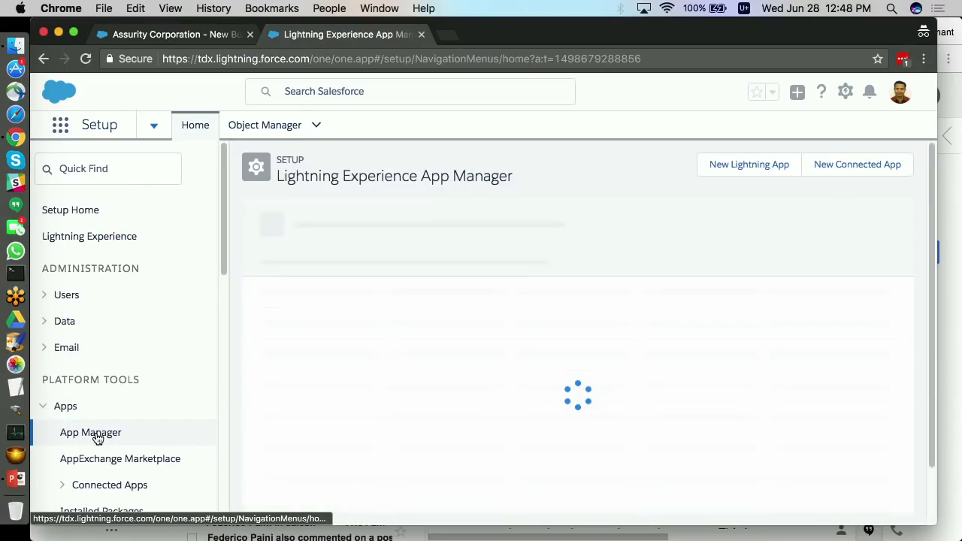
# Start a new Lightning app named Astro Console App and set it up with console navigation
pyautogui.click(757, 169)
pyautogui.click(335, 275)
pyautogui.write('As')
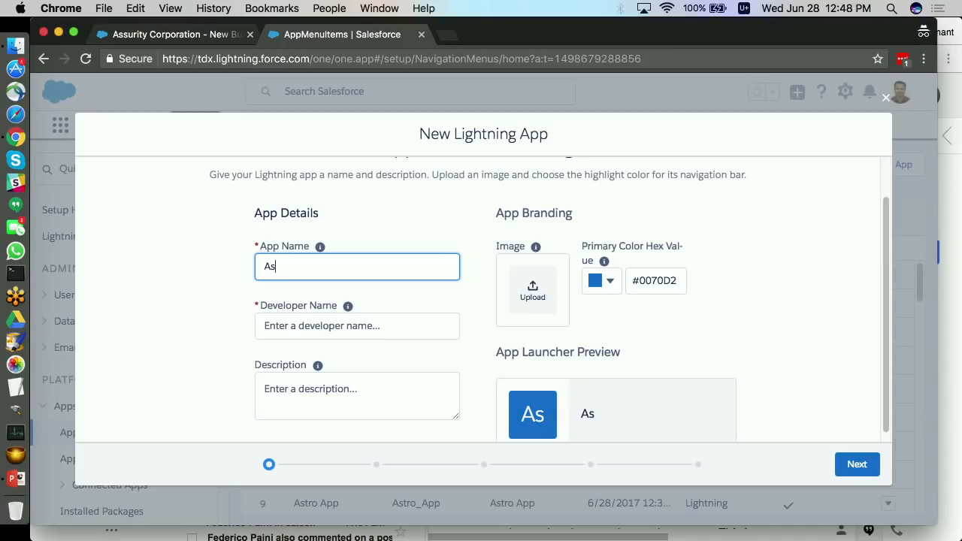
pyautogui.write('rtro Consol')
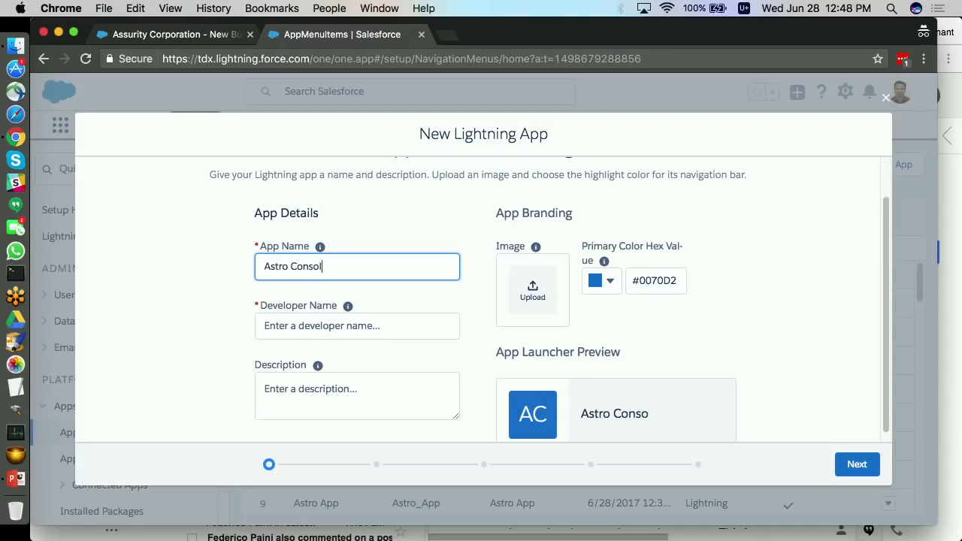
pyautogui.write('e App')
pyautogui.press('Tab')
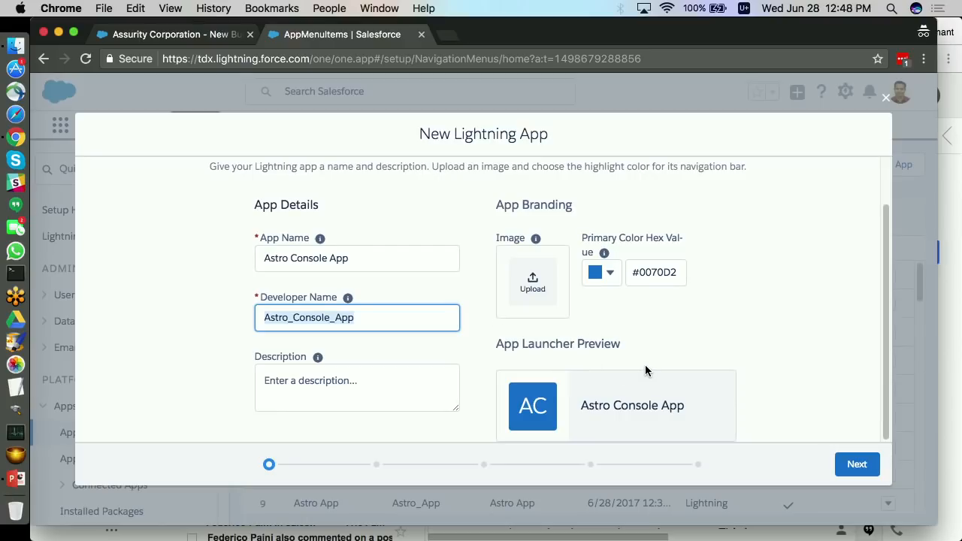
pyautogui.click(855, 465)
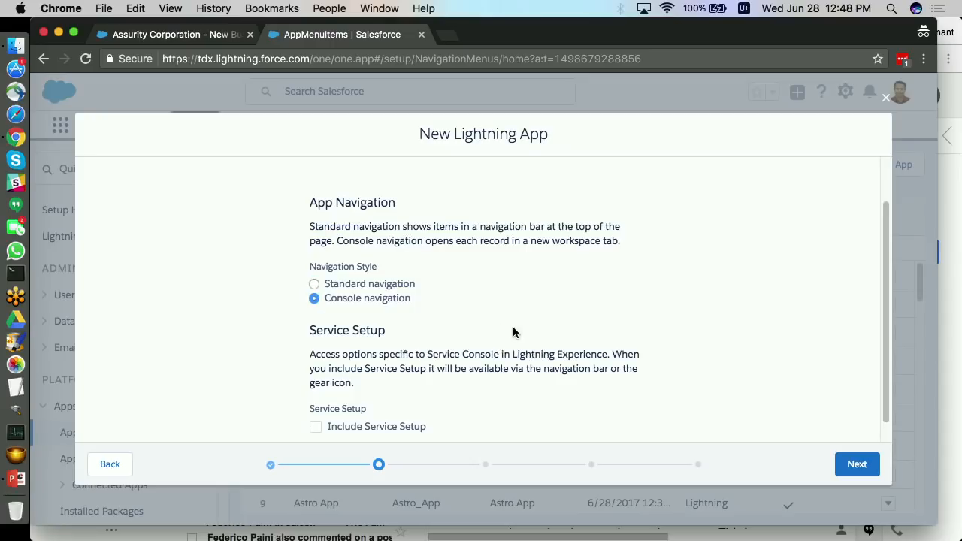
pyautogui.click(868, 466)
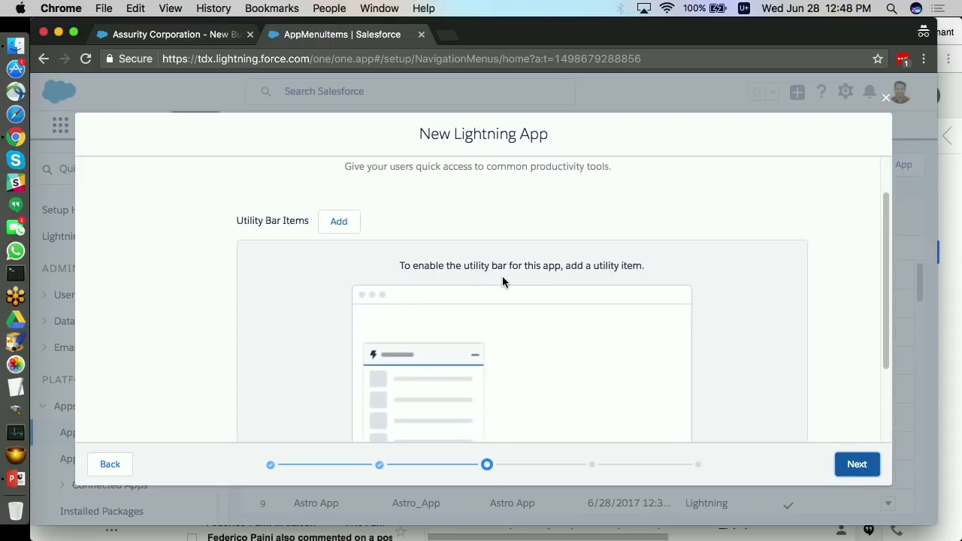
# Add the History and Notes utilities to the app's utility bar and continue to the navigation items
pyautogui.click(342, 228)
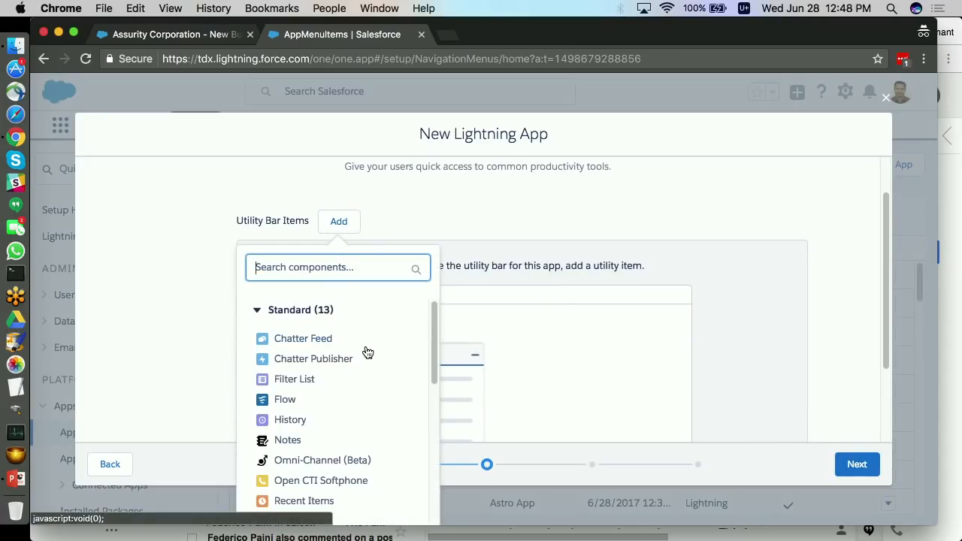
pyautogui.scroll(-1, 362, 353)
pyautogui.click(295, 408)
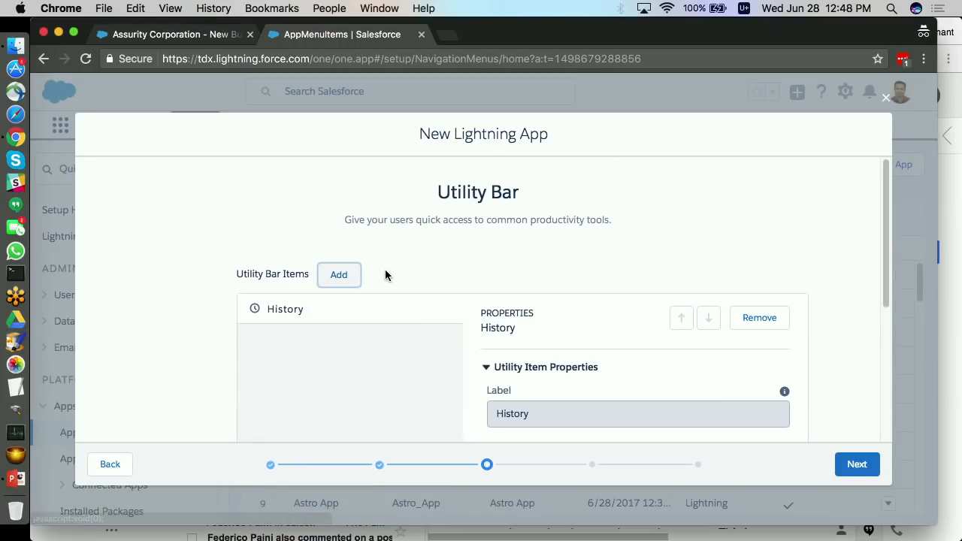
pyautogui.click(336, 277)
pyautogui.scroll(-1, 334, 338)
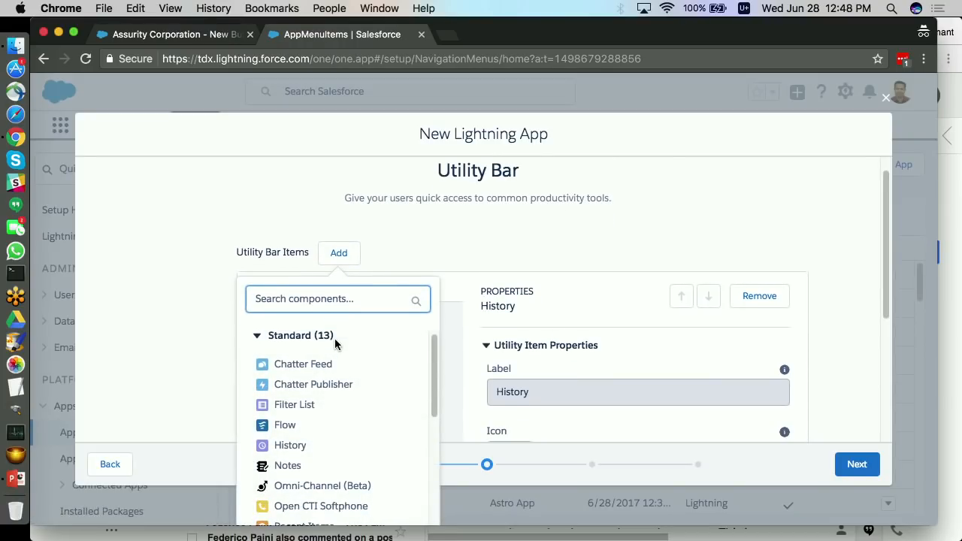
pyautogui.click(296, 459)
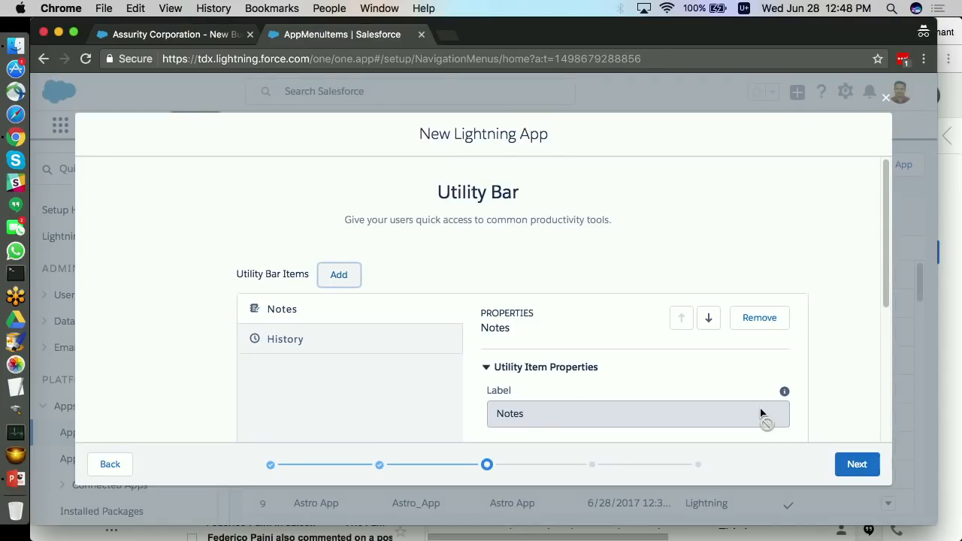
pyautogui.scroll(-3, 744, 361)
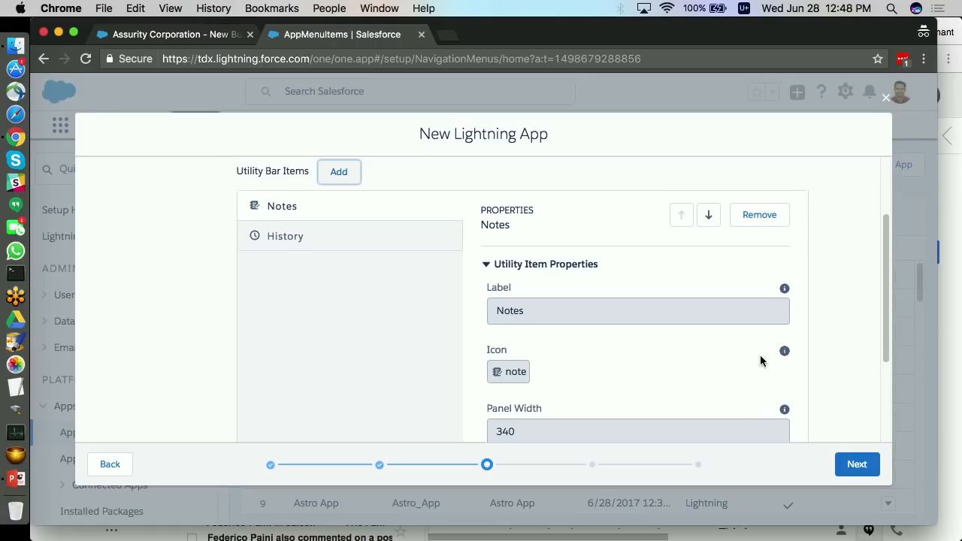
pyautogui.scroll(-1, 622, 400)
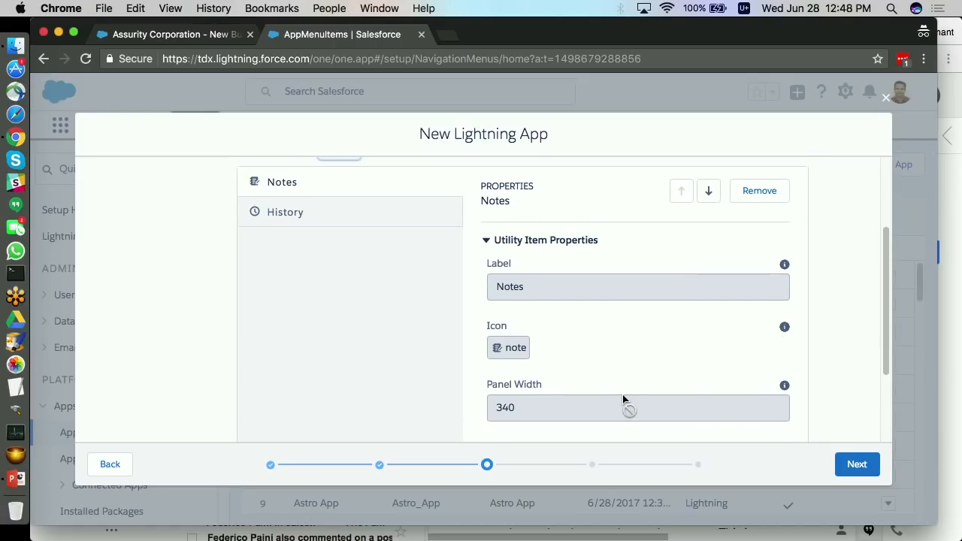
pyautogui.click(859, 468)
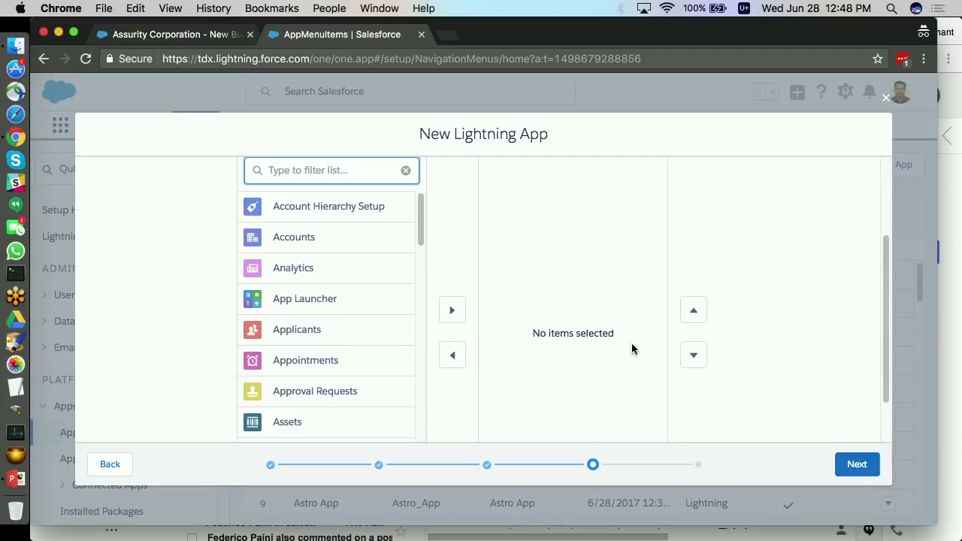
# Add Opportunities and Leads to the app's selected navigation items and continue to the profile assignment
pyautogui.write('Opport')
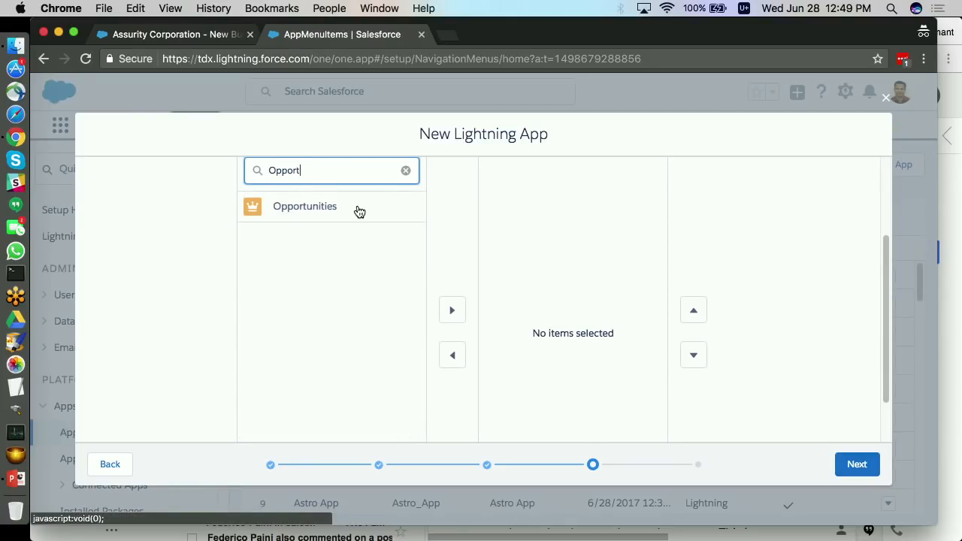
pyautogui.click(359, 212)
pyautogui.click(451, 276)
pyautogui.click(333, 295)
pyautogui.doubleClick(333, 294)
pyautogui.write('leads')
pyautogui.scroll(-3, 342, 331)
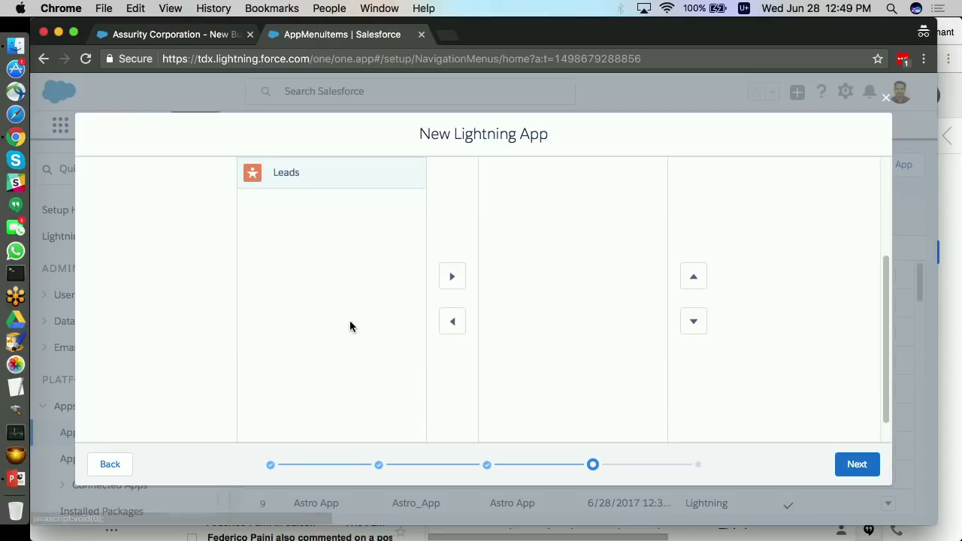
pyautogui.click(453, 277)
pyautogui.click(849, 456)
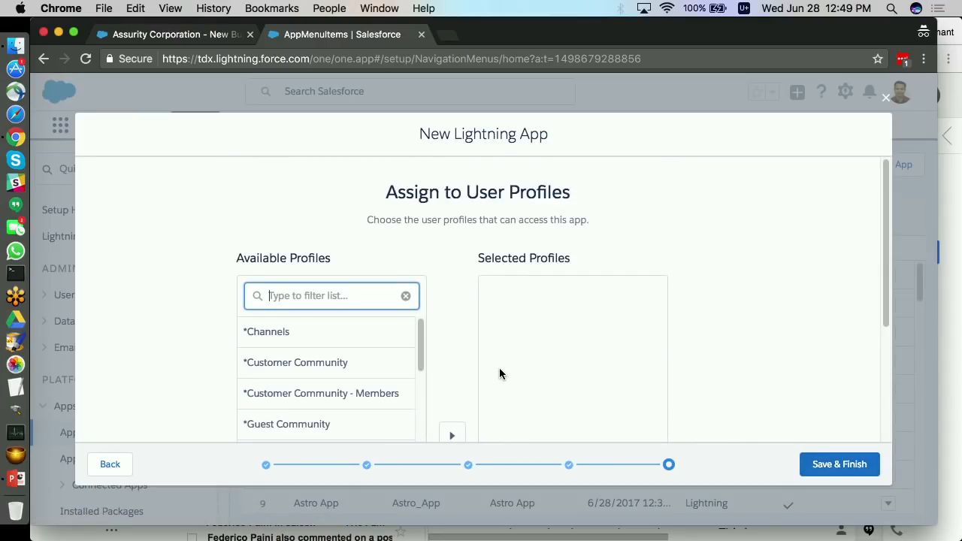
# Assign the app to the System Administrator profile, then save and finish it
pyautogui.write('sys')
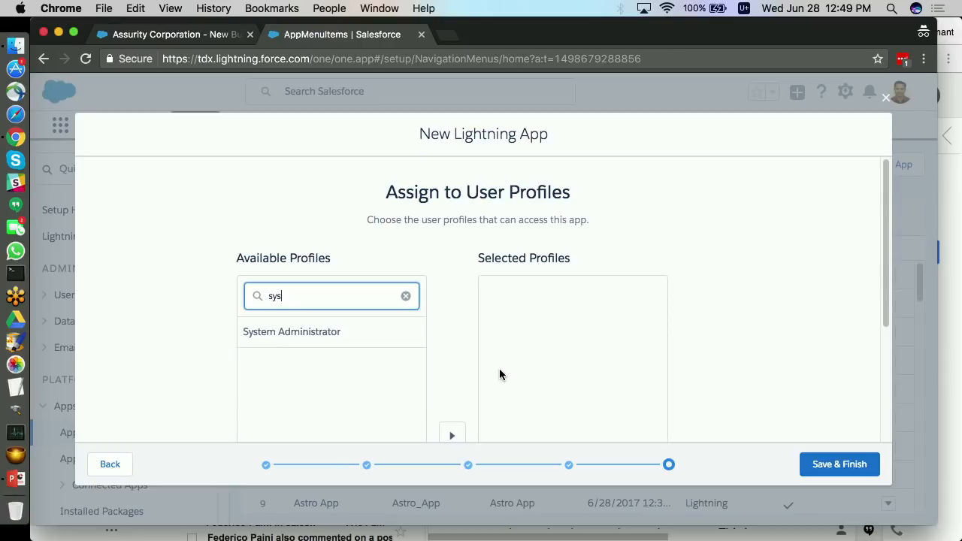
pyautogui.click(380, 339)
pyautogui.scroll(-3, 471, 360)
pyautogui.click(452, 278)
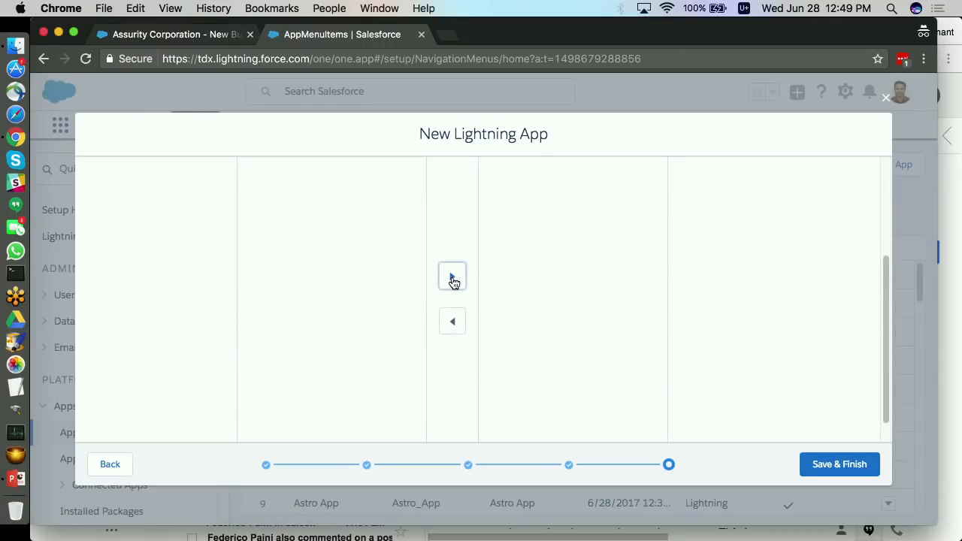
pyautogui.click(833, 465)
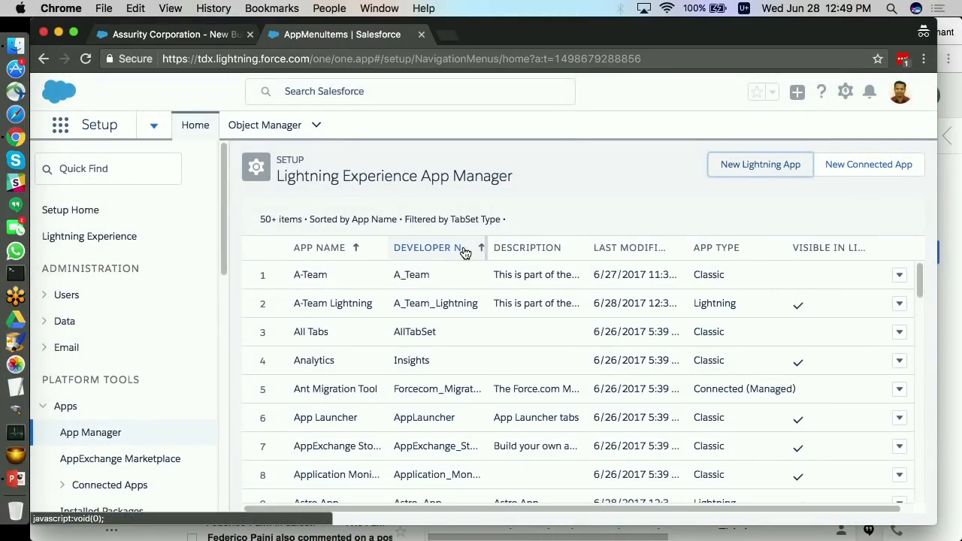
# Reload the Assurity Corporation opportunity page in the other browser tab and launch Astro Console App from there
pyautogui.click(161, 38)
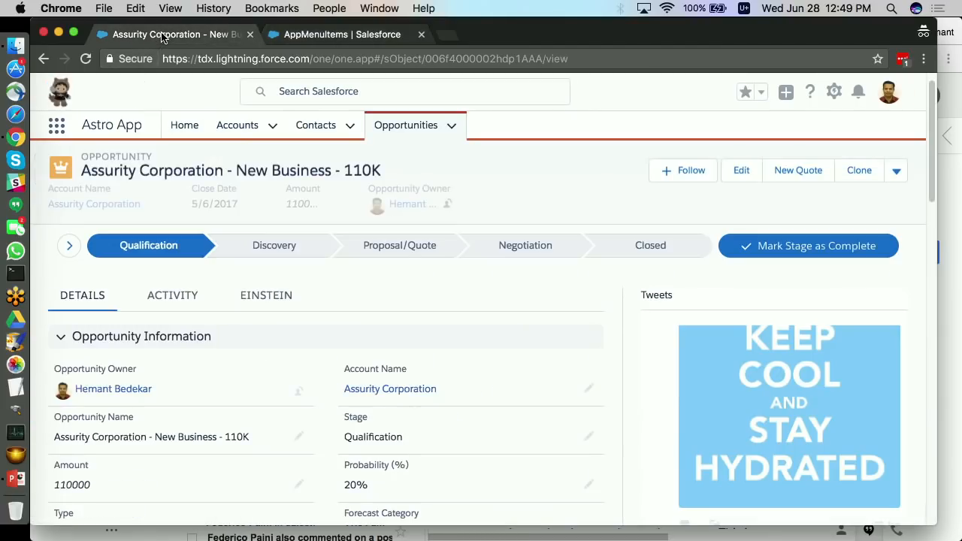
pyautogui.click(84, 60)
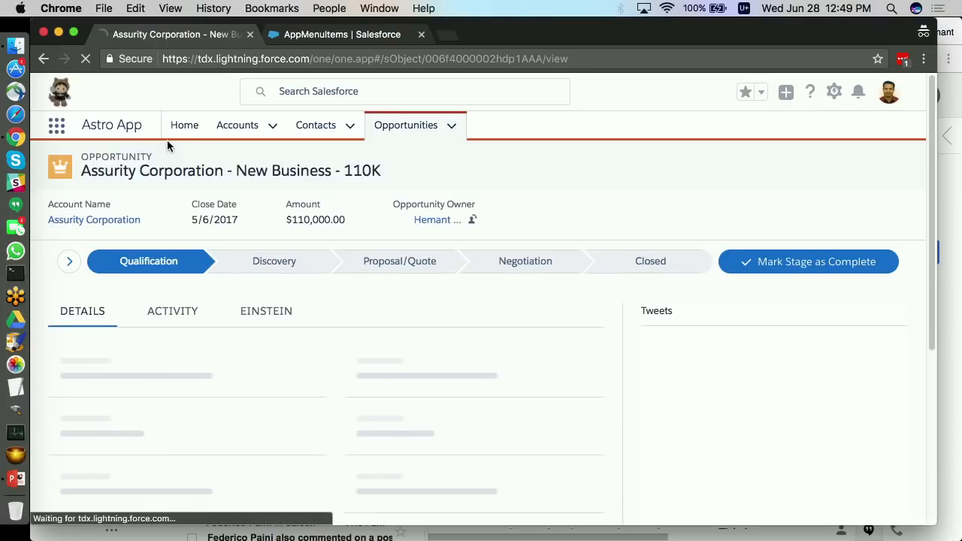
pyautogui.click(56, 127)
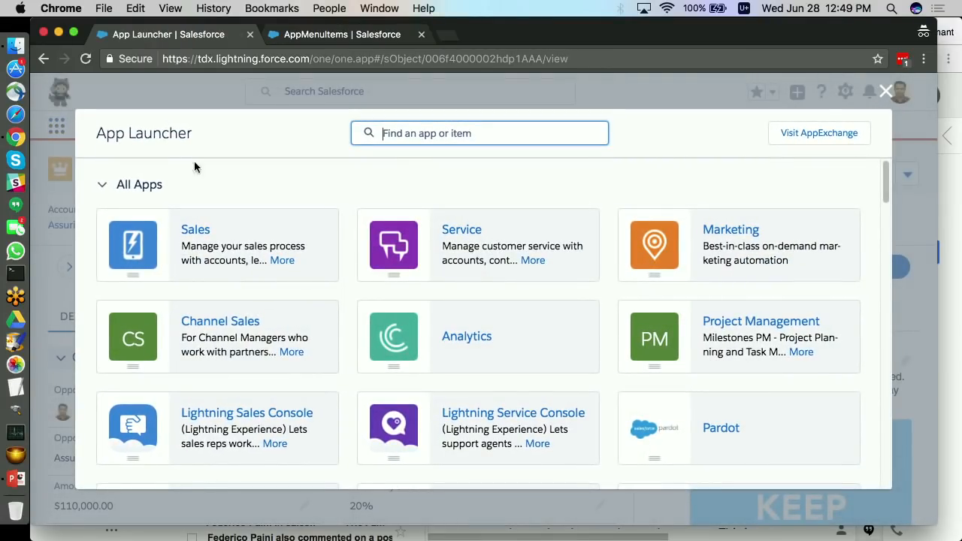
pyautogui.scroll(-15, 518, 315)
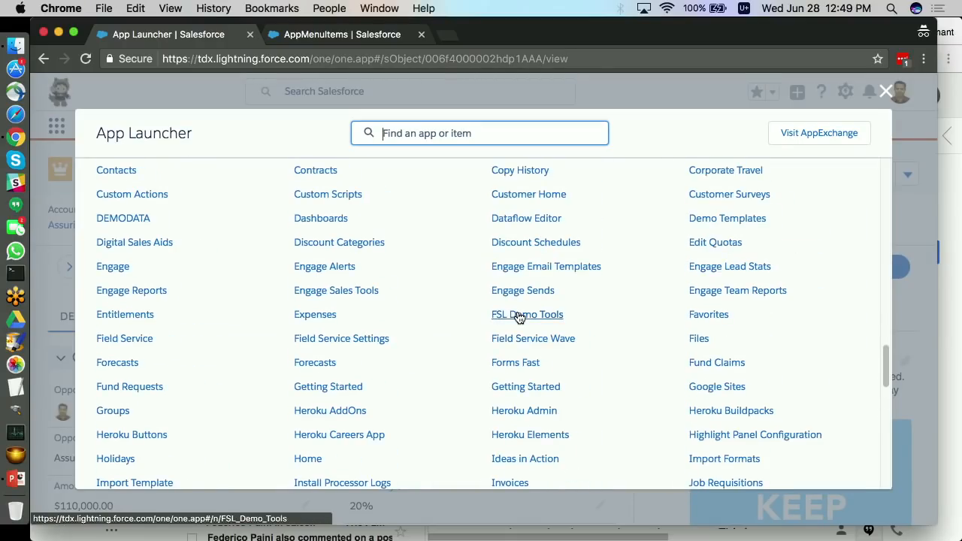
pyautogui.scroll(4, 518, 315)
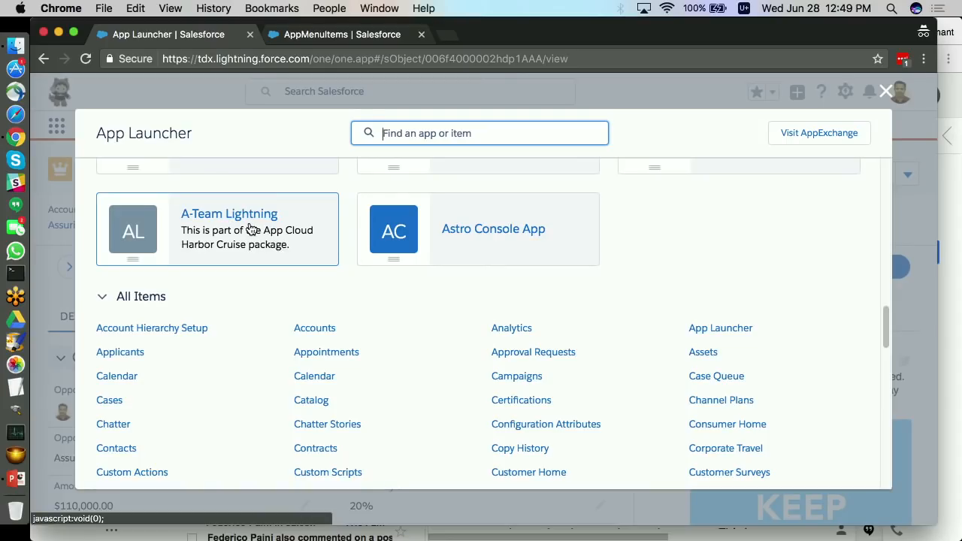
pyautogui.click(510, 257)
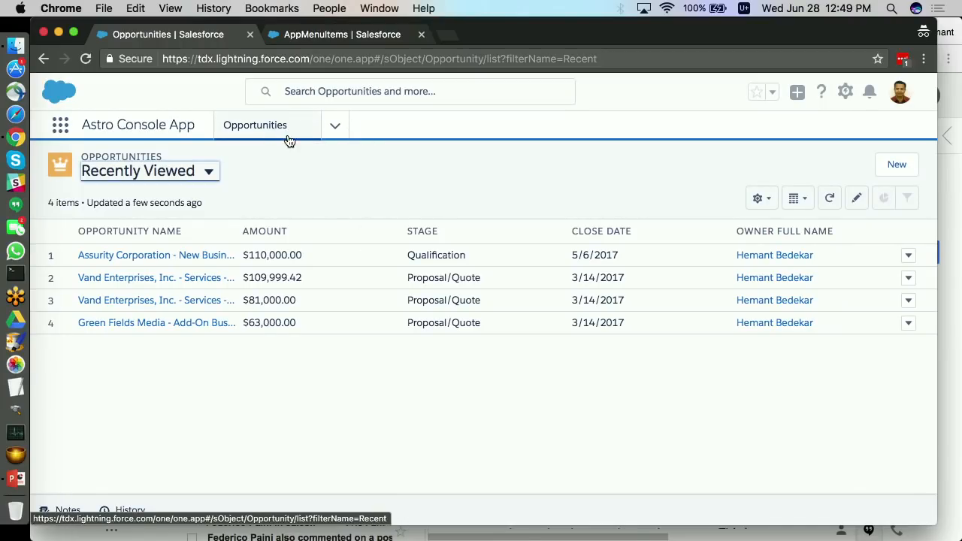
# Switch the console's navigation item to Leads and back to Opportunities
pyautogui.click(334, 126)
pyautogui.click(298, 200)
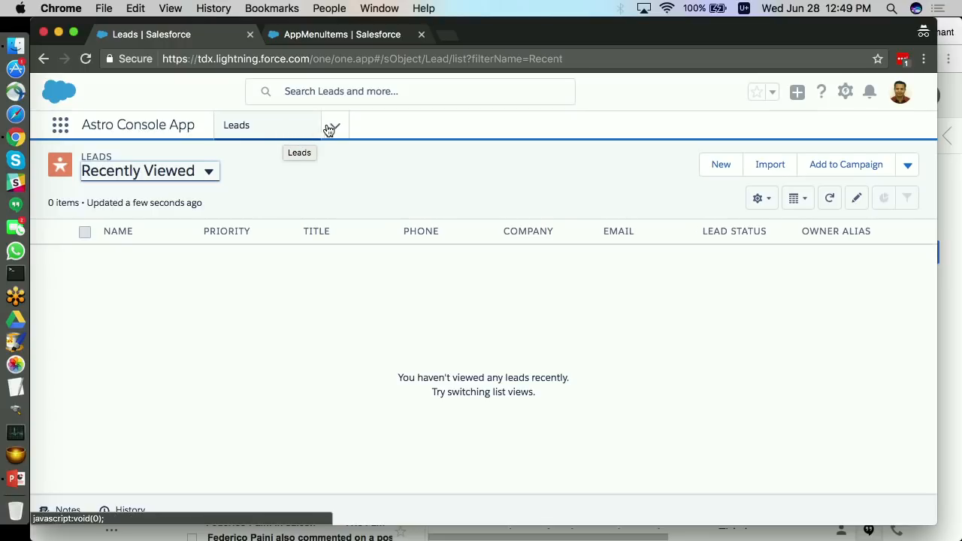
pyautogui.click(334, 126)
pyautogui.click(293, 163)
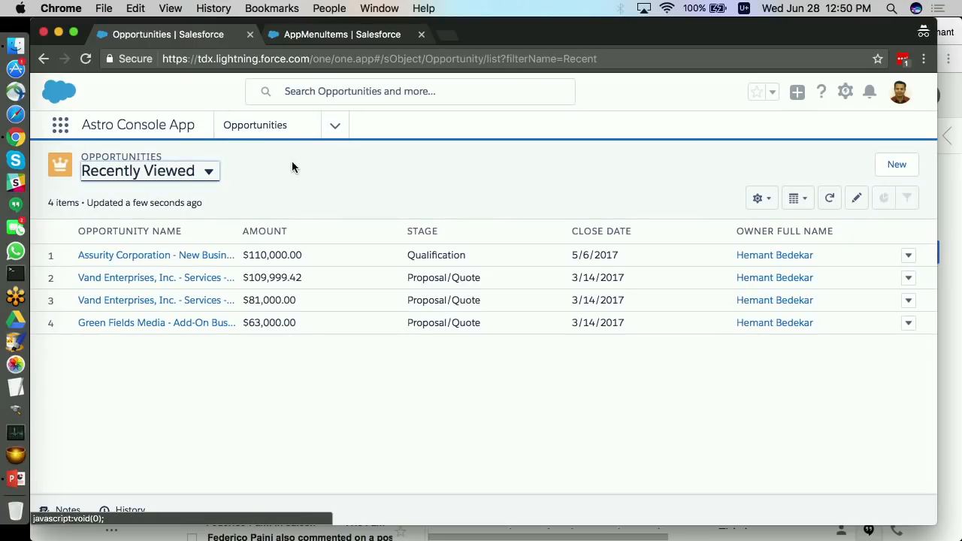
# Open the Assurity Corporation - New Business - 110K opportunity, display the list as a table, and return it to split view
pyautogui.click(102, 256)
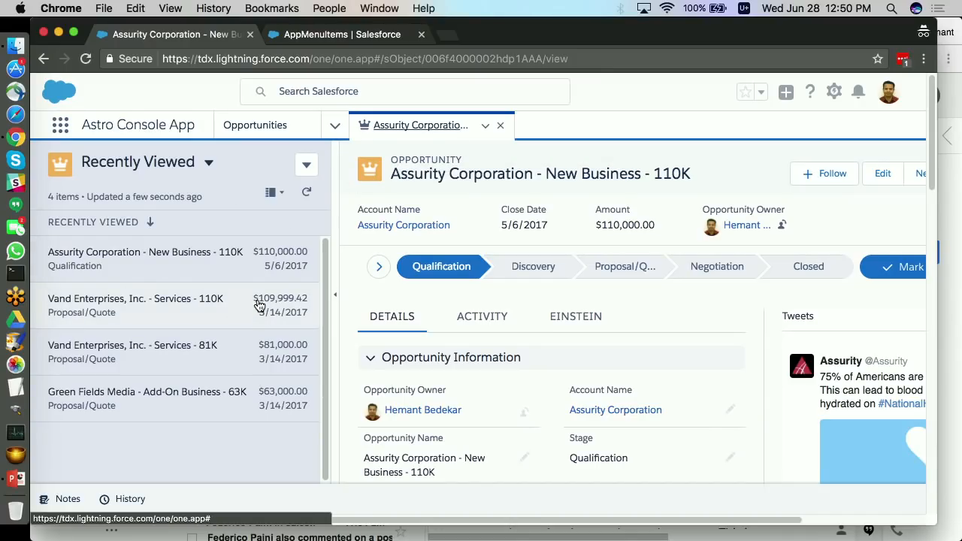
pyautogui.click(275, 194)
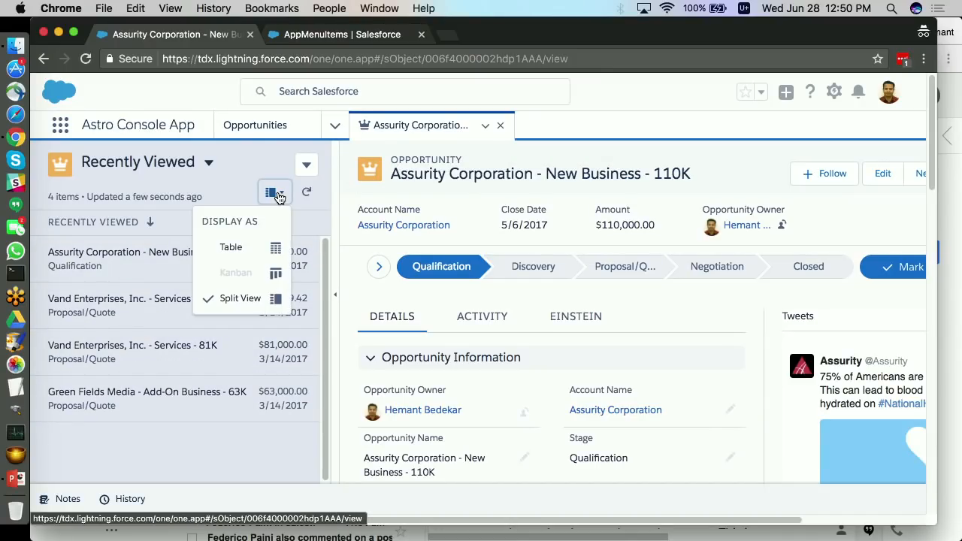
pyautogui.click(233, 248)
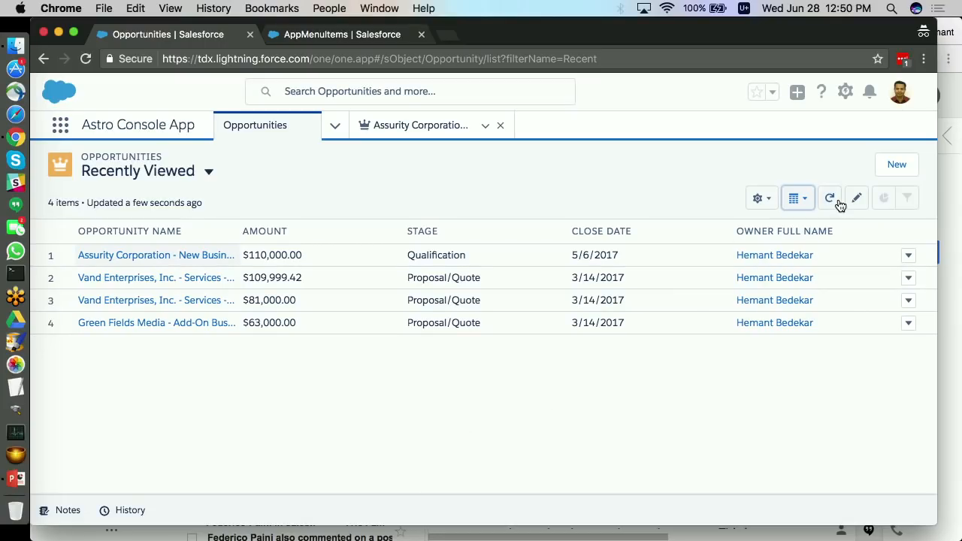
pyautogui.click(797, 198)
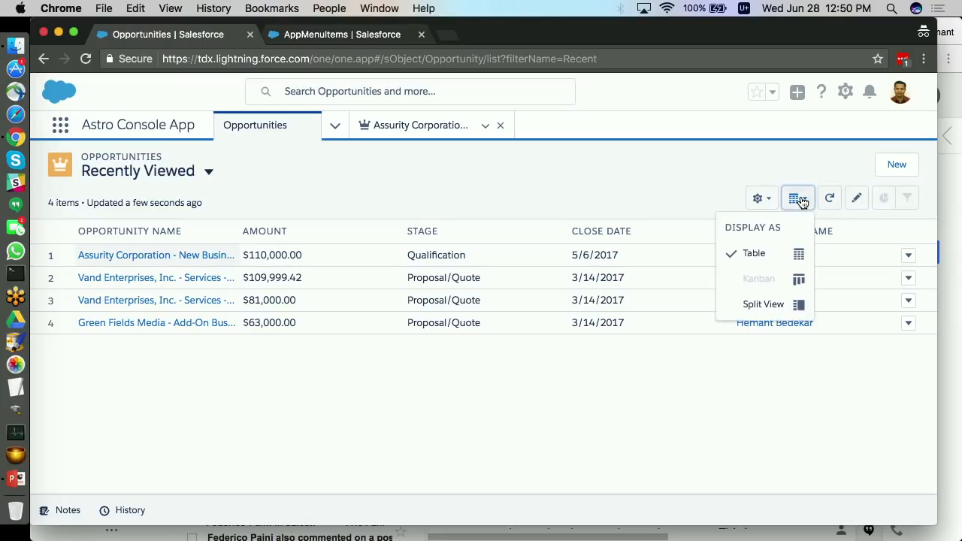
pyautogui.click(756, 304)
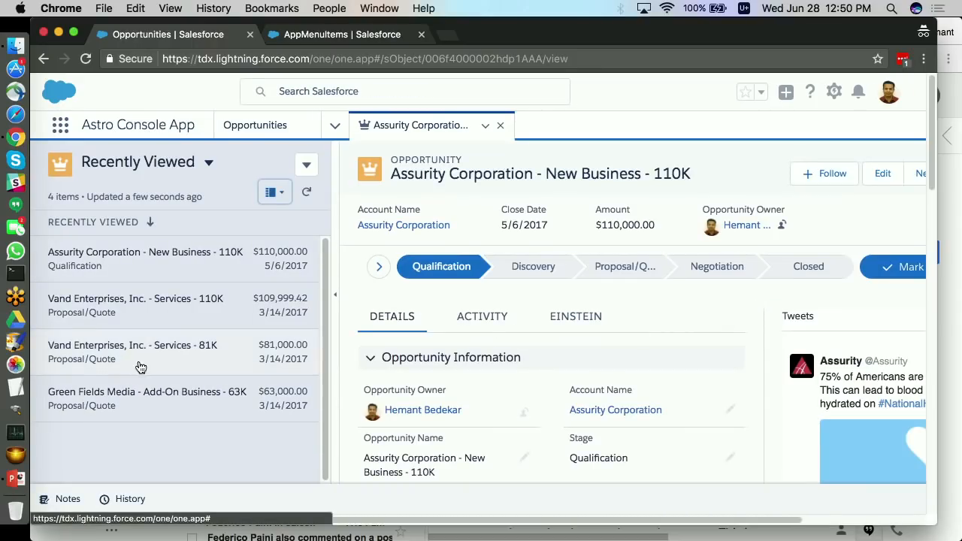
# Open the Vand Enterprises, Inc. - Services - 110K opportunity from the split view and collapse the list beside it
pyautogui.click(154, 313)
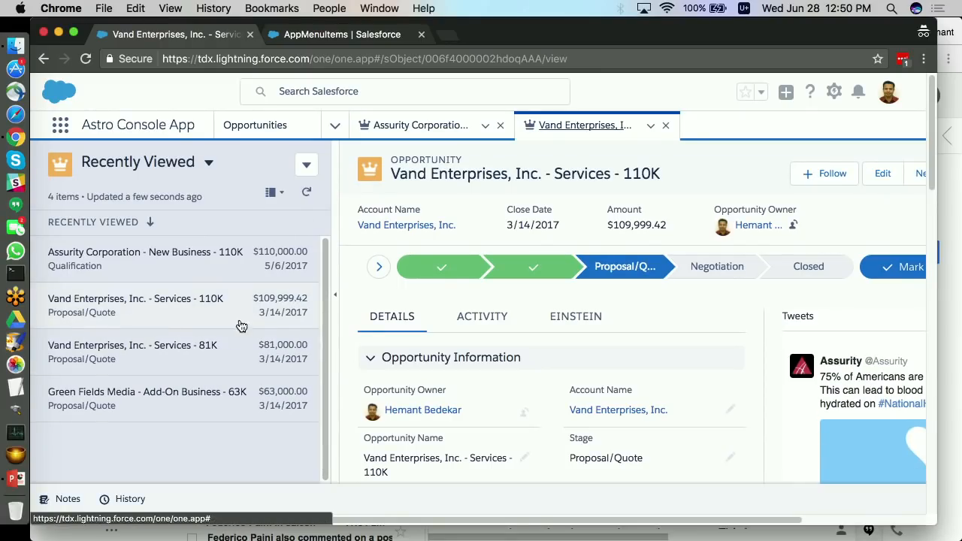
pyautogui.click(338, 300)
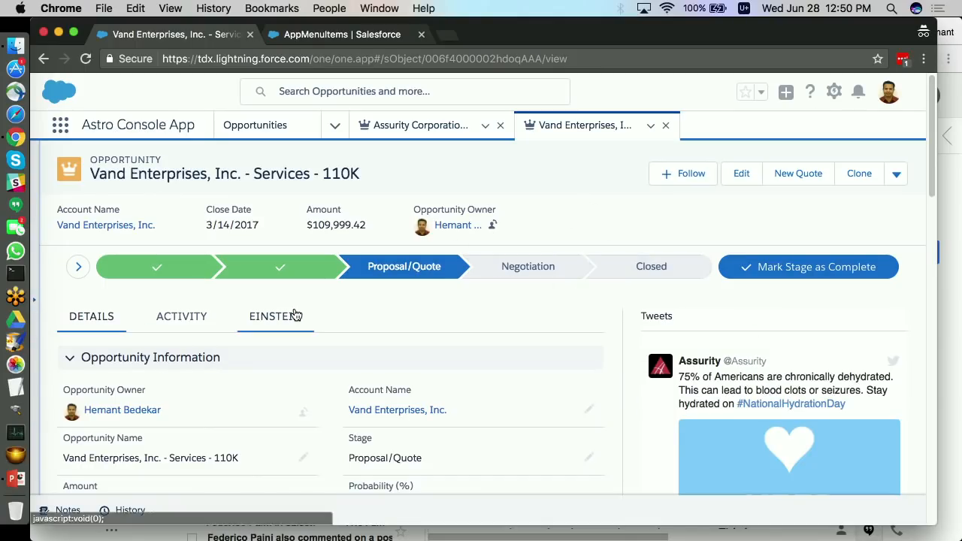
# In the Assurity Corporation workspace tab, open the opportunity owner's profile as a subtab and return to the opportunity subtab
pyautogui.click(414, 126)
pyautogui.moveTo(449, 229)
pyautogui.click(446, 229)
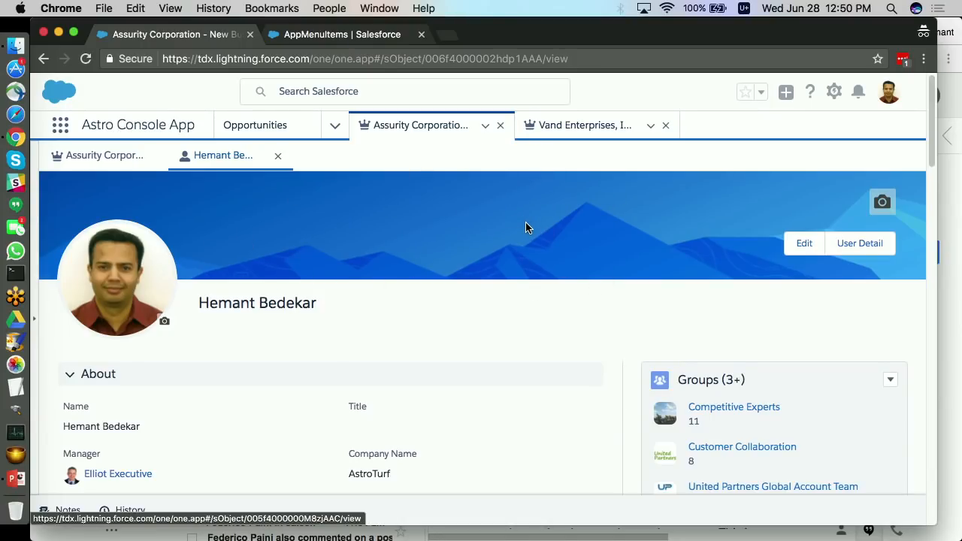
pyautogui.click(109, 156)
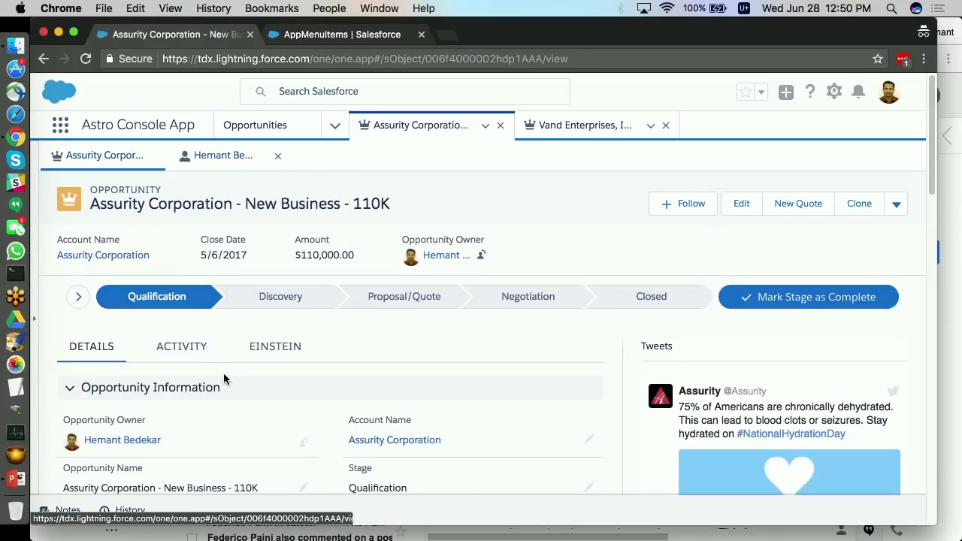
# Open the Assurity Corporation account from the opportunity's details as another subtab
pyautogui.scroll(-1, 223, 379)
pyautogui.moveTo(420, 408)
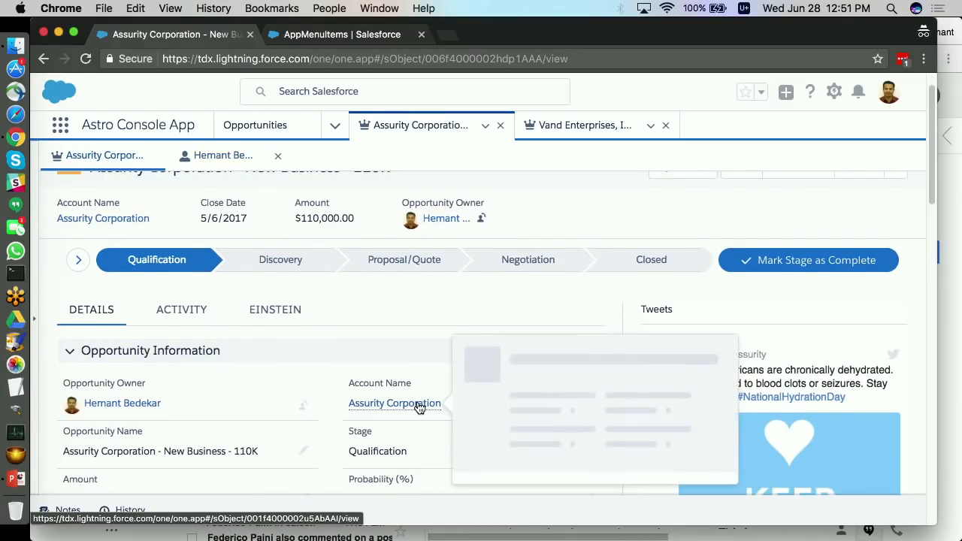
pyautogui.click(419, 407)
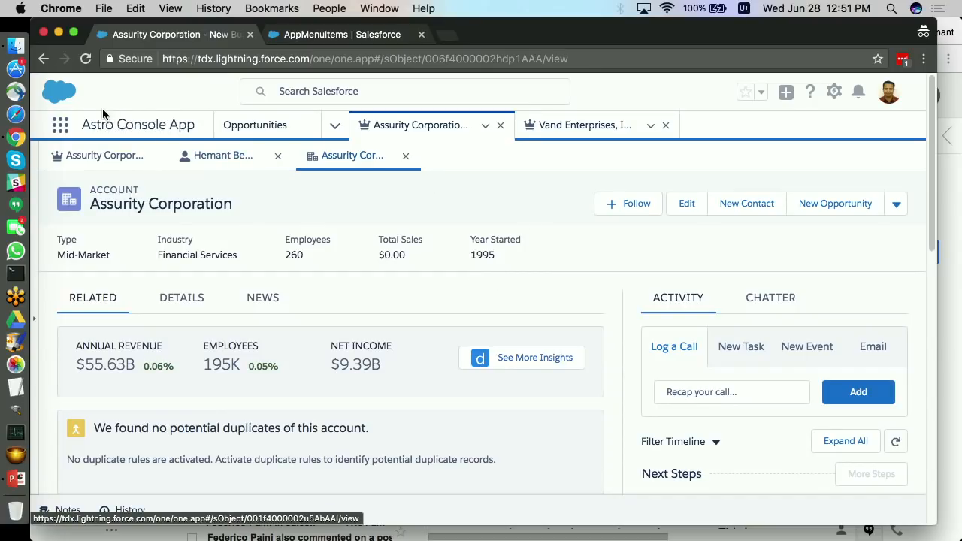
# Switch to the Sales app through the App Launcher and return to the Astro Console App
pyautogui.click(60, 125)
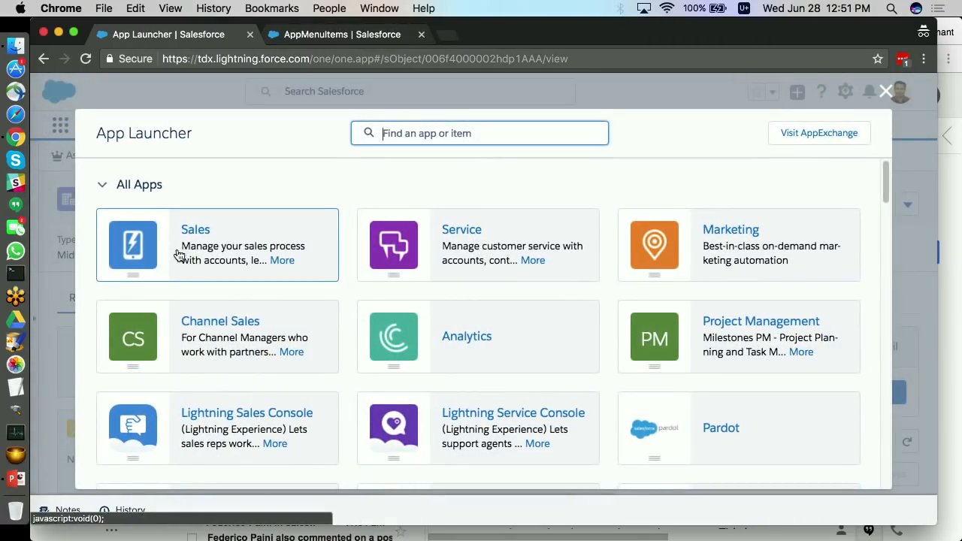
pyautogui.click(277, 238)
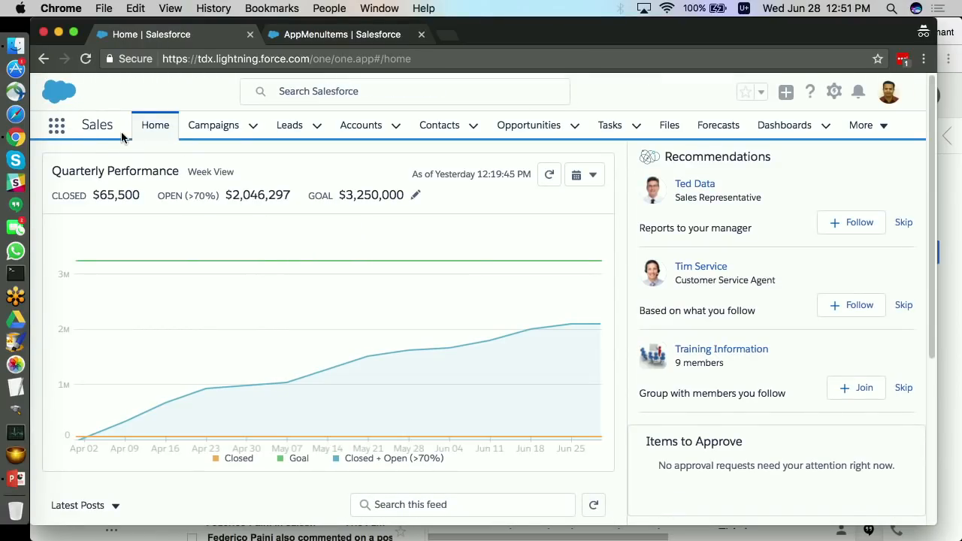
pyautogui.click(57, 127)
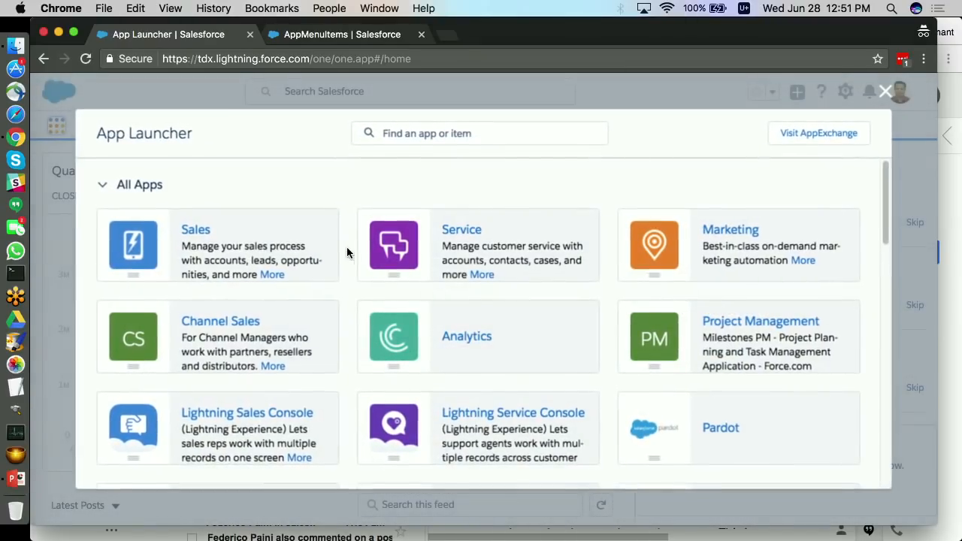
pyautogui.scroll(-10, 365, 263)
pyautogui.scroll(-8, 365, 263)
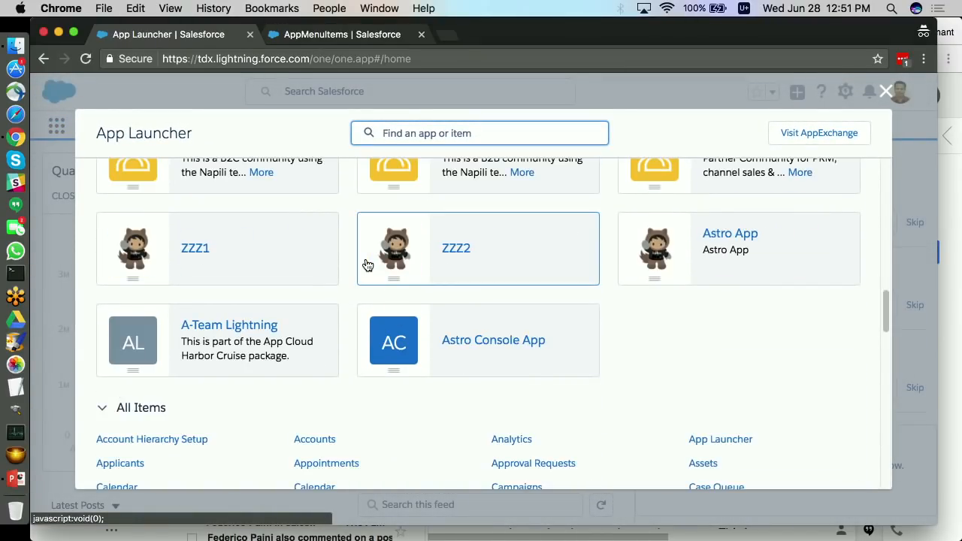
pyautogui.click(519, 328)
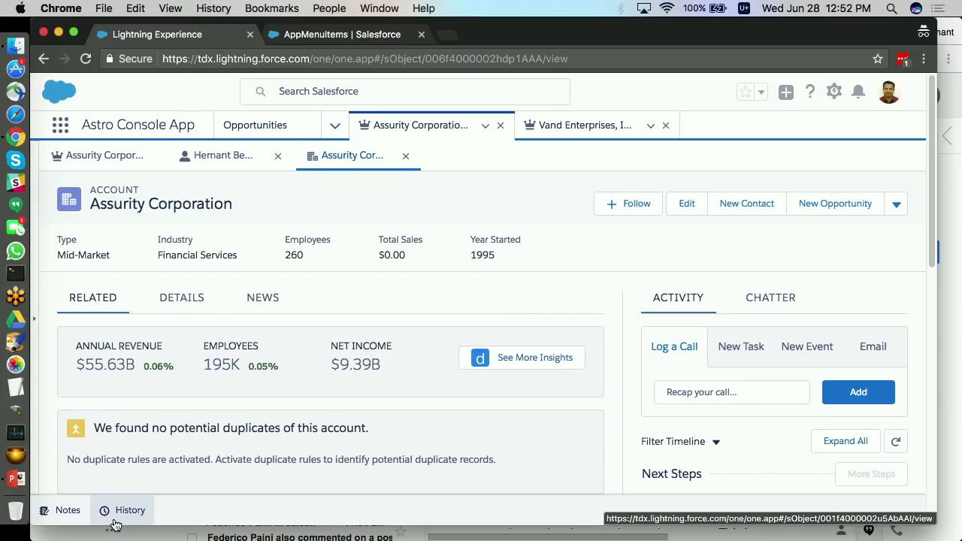
# View the Notes utility and minimize it, then open the History utility and expand the Assurity Corporation opportunity's recent tabs
pyautogui.click(75, 511)
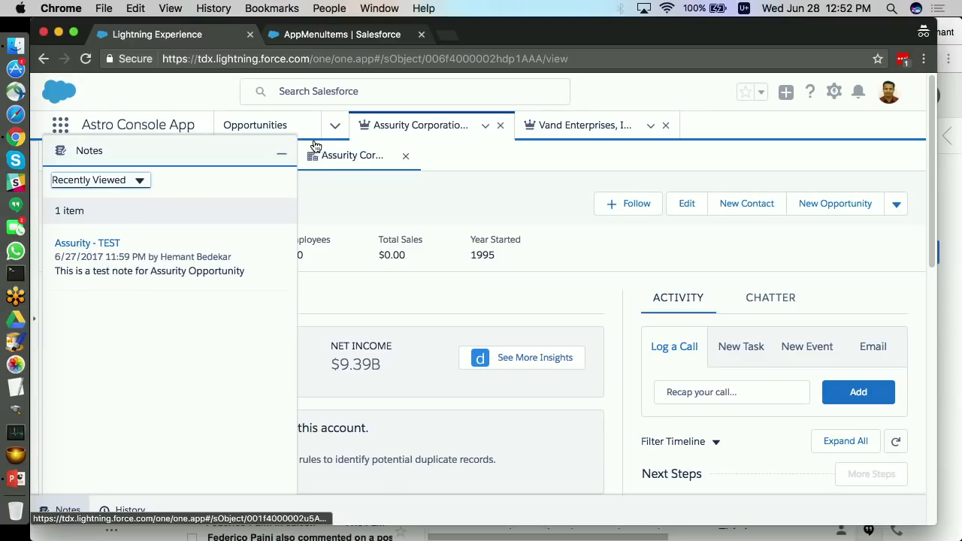
pyautogui.click(282, 153)
pyautogui.click(113, 517)
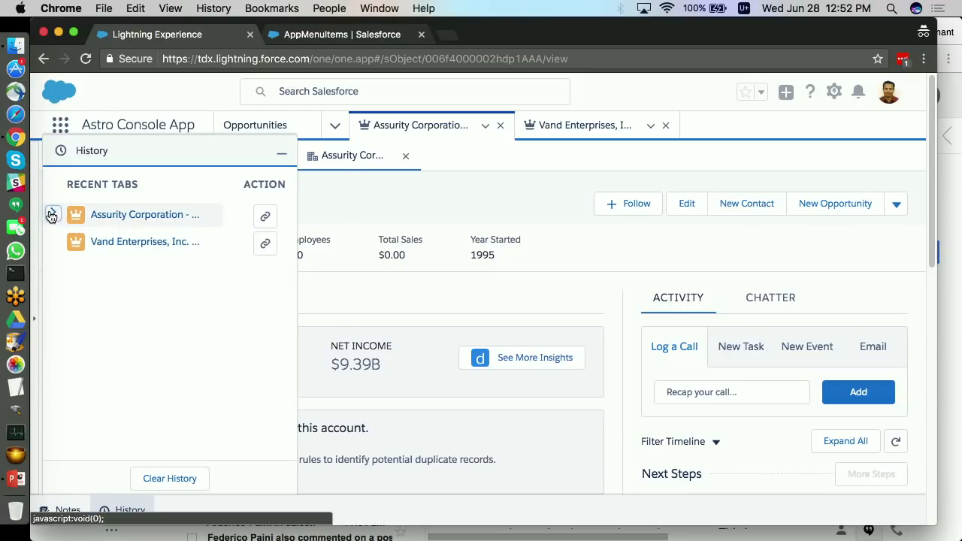
pyautogui.click(51, 214)
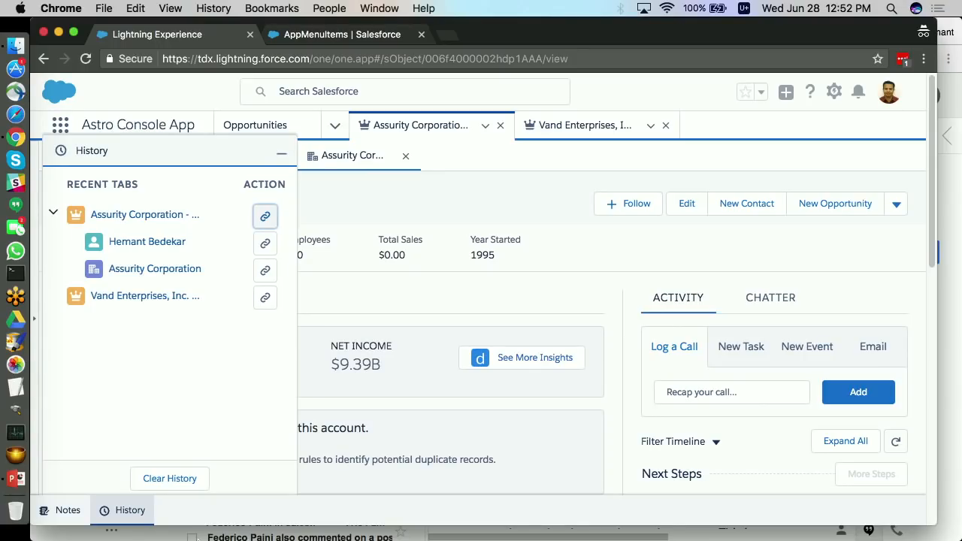
# Switch to the PowerPoint presentation and display slide 27, Dynamic Lightning Pages
pyautogui.press('super+Tab')
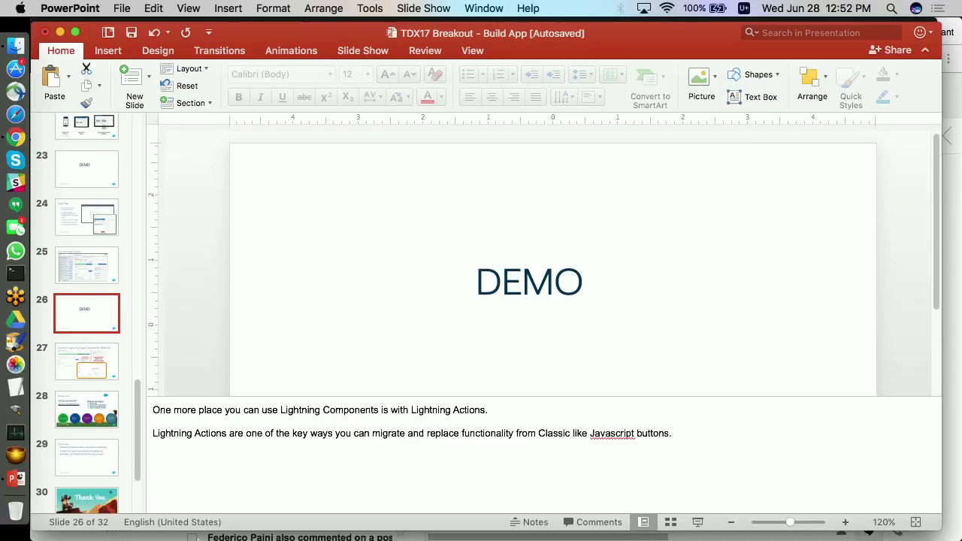
pyautogui.click(95, 372)
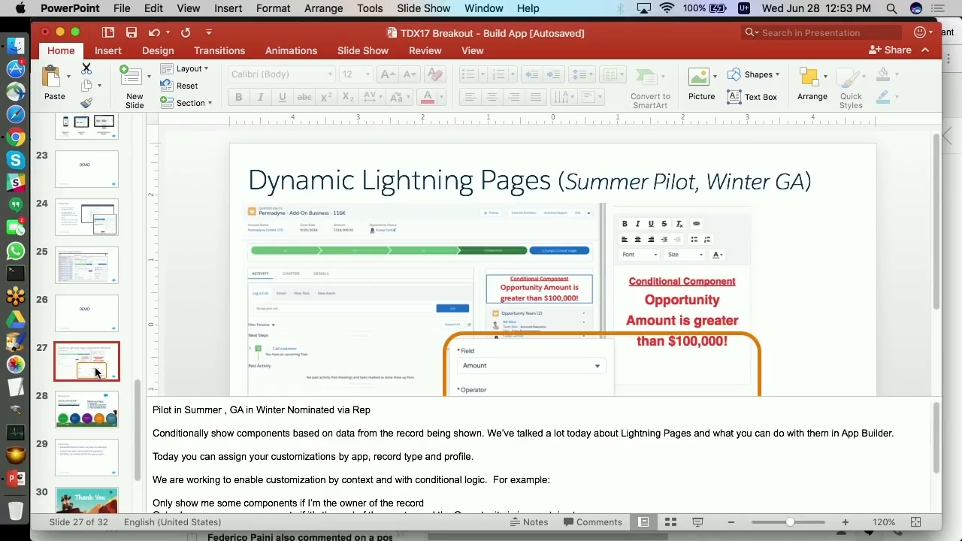